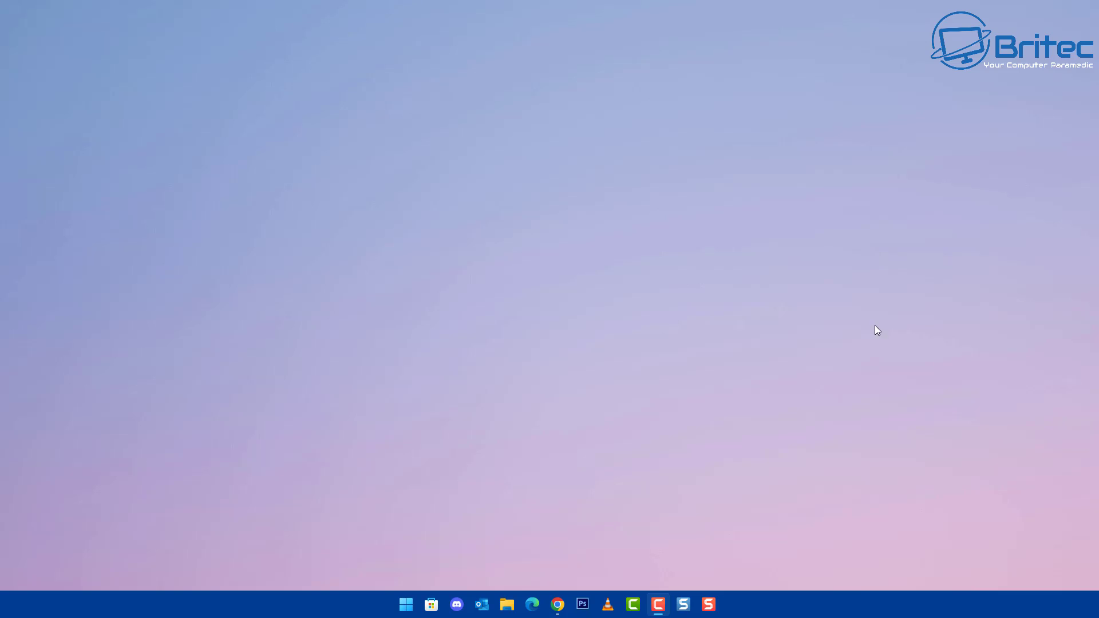
# Search Windows for "event" and open Event Viewer.
pyautogui.click(406, 604)
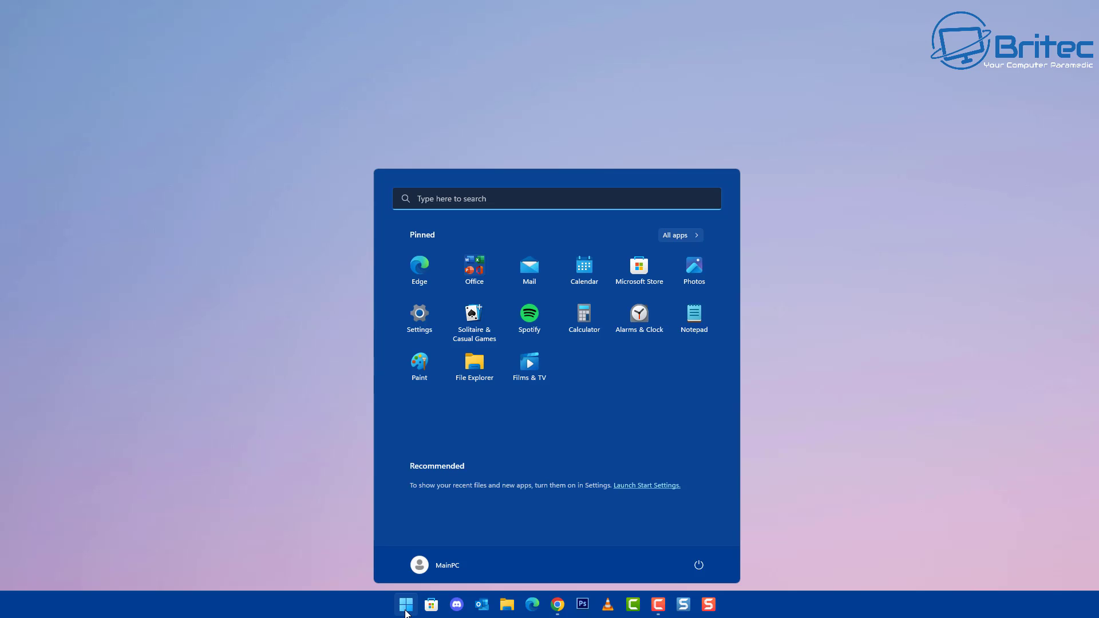
pyautogui.click(440, 200)
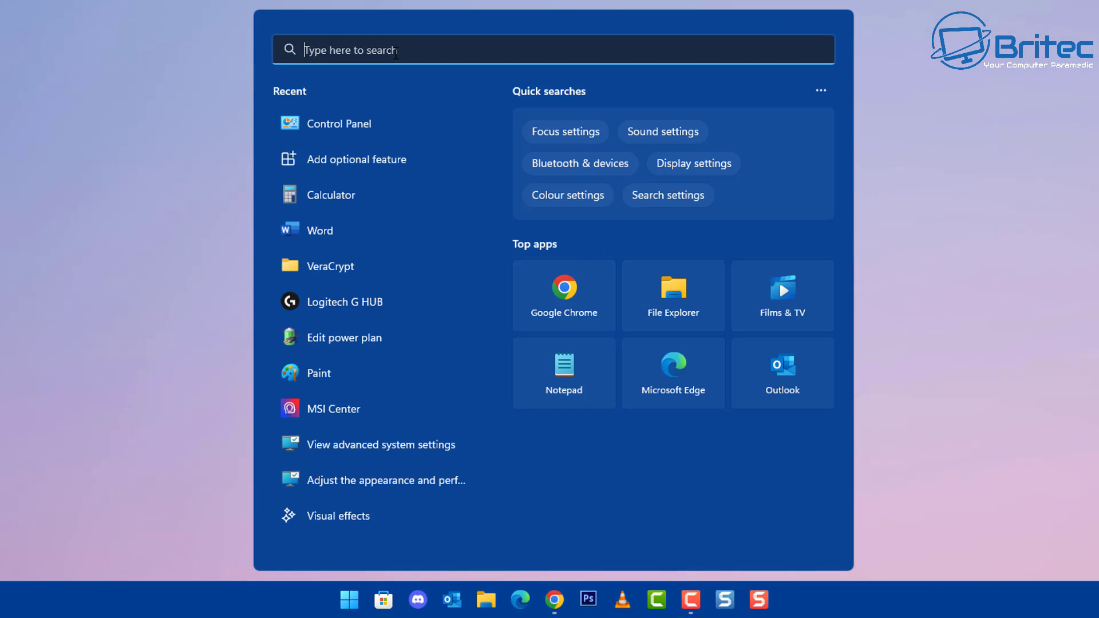
pyautogui.write('event')
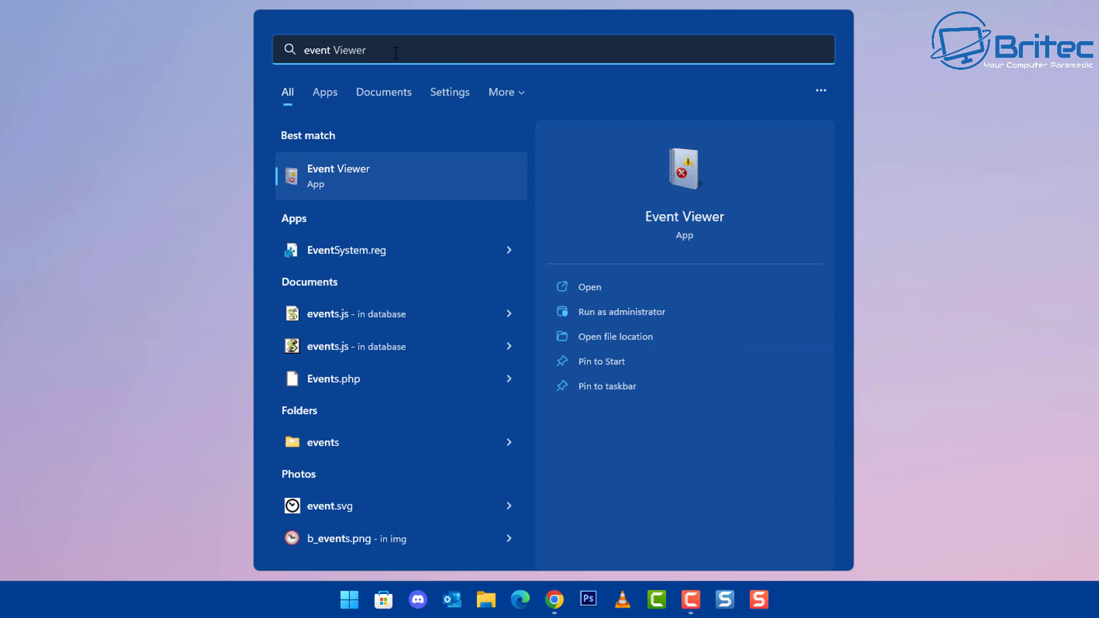
pyautogui.click(357, 177)
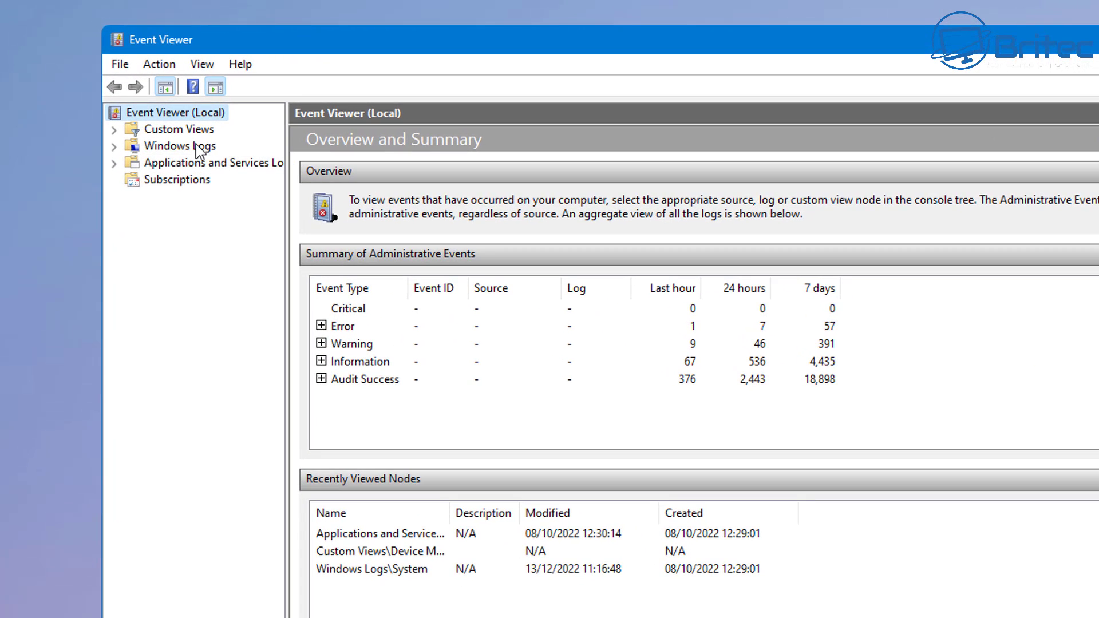
# Expand Windows Logs and open the System log.
pyautogui.click(196, 146)
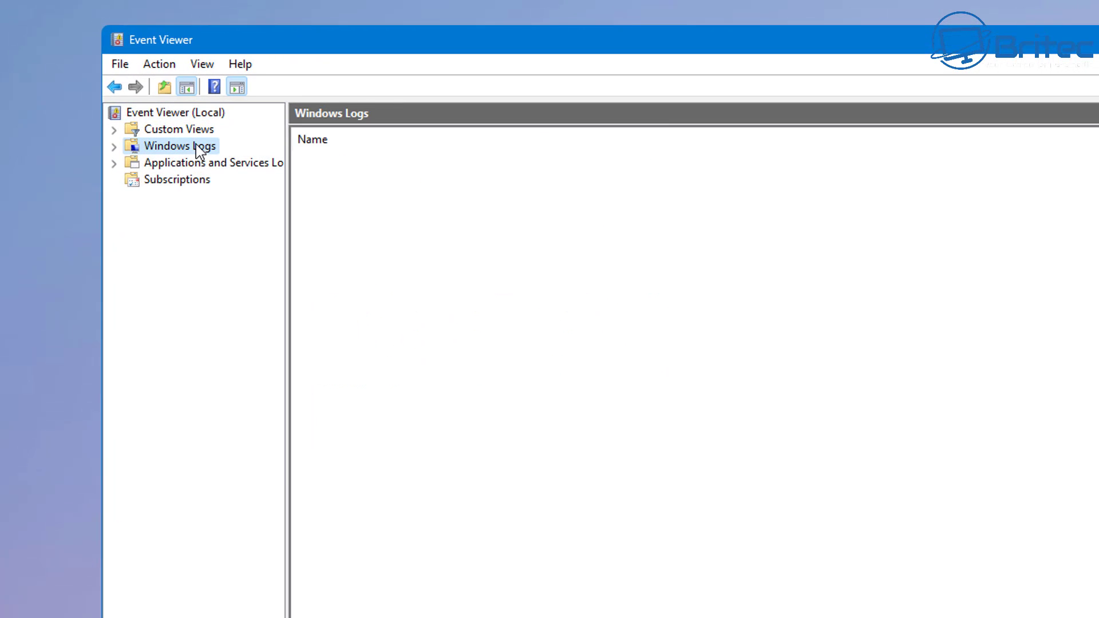
pyautogui.click(115, 148)
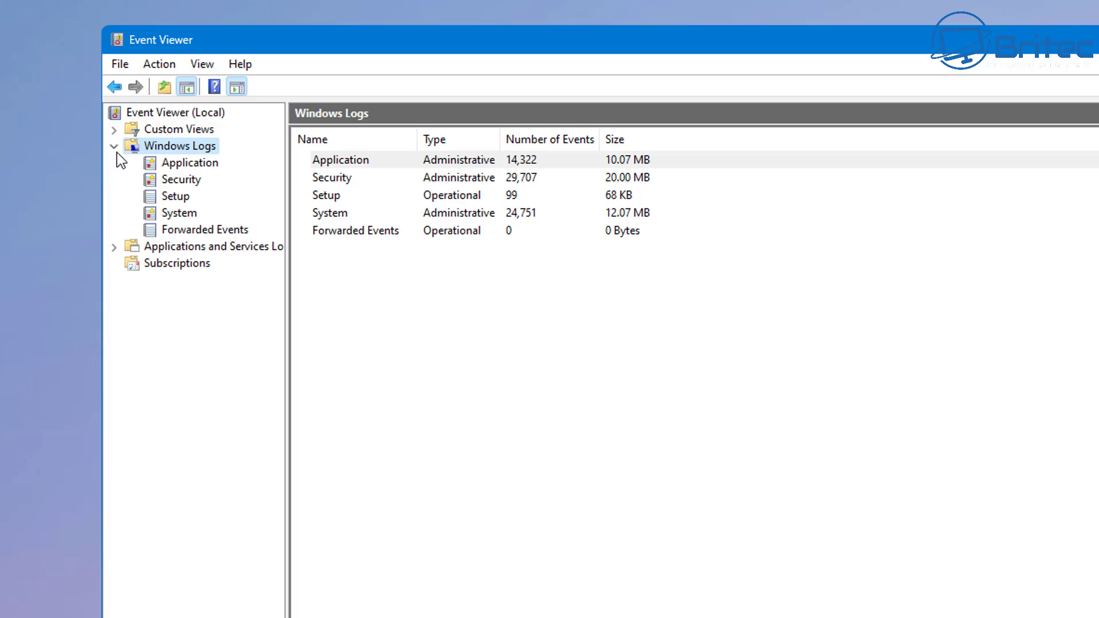
pyautogui.click(183, 217)
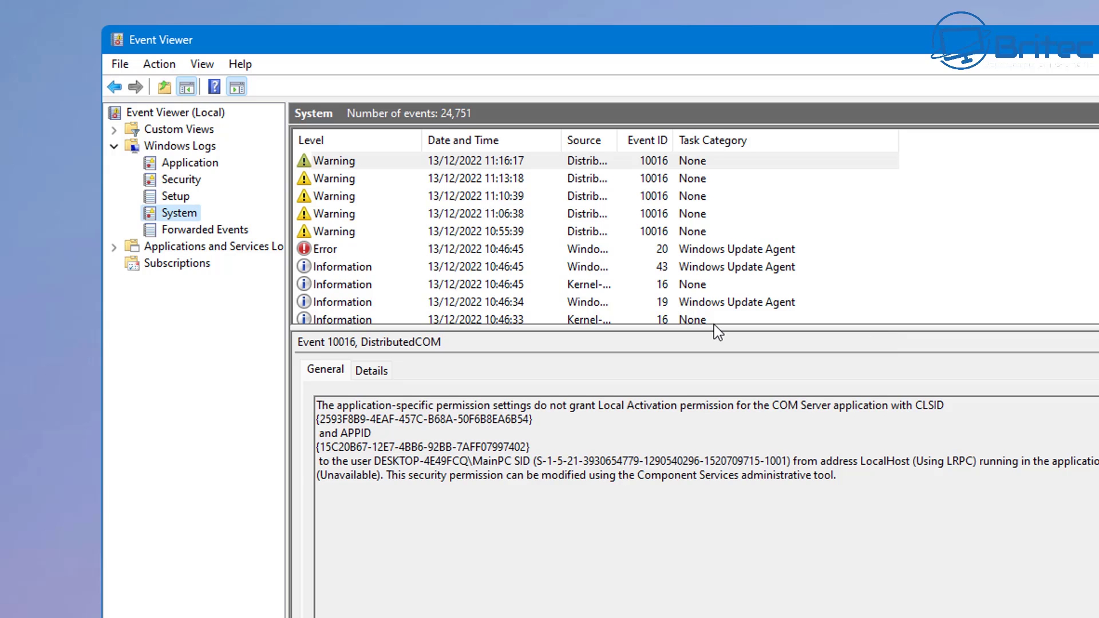
# Inspect the descriptions of the Windows Update Agent error and the BTHUSB error in the System log.
pyautogui.click(326, 250)
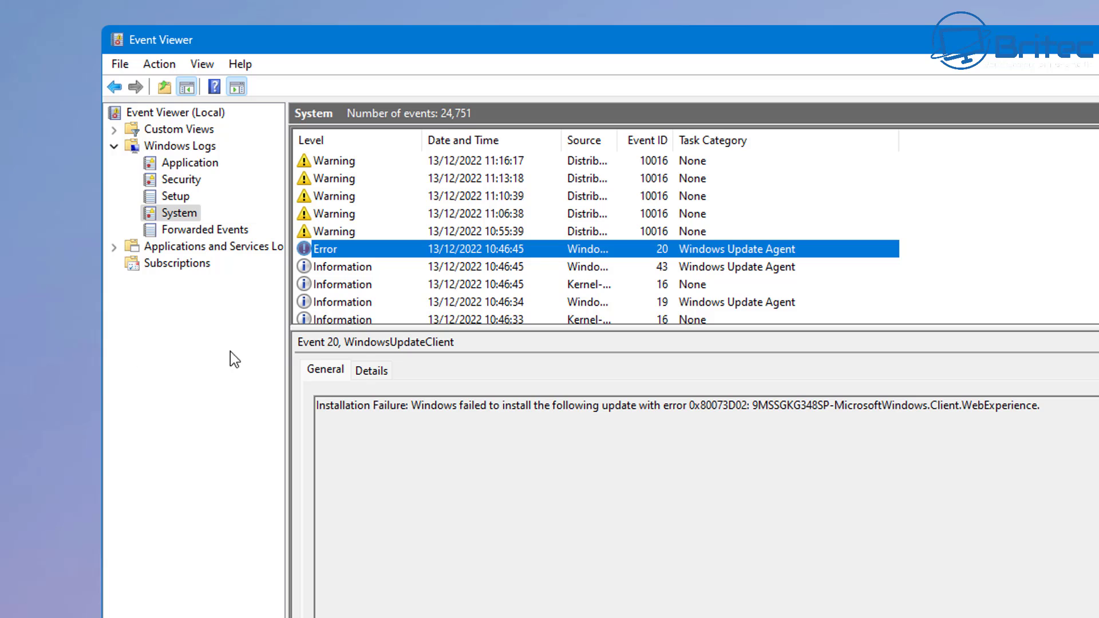
pyautogui.scroll(-10, 486, 260)
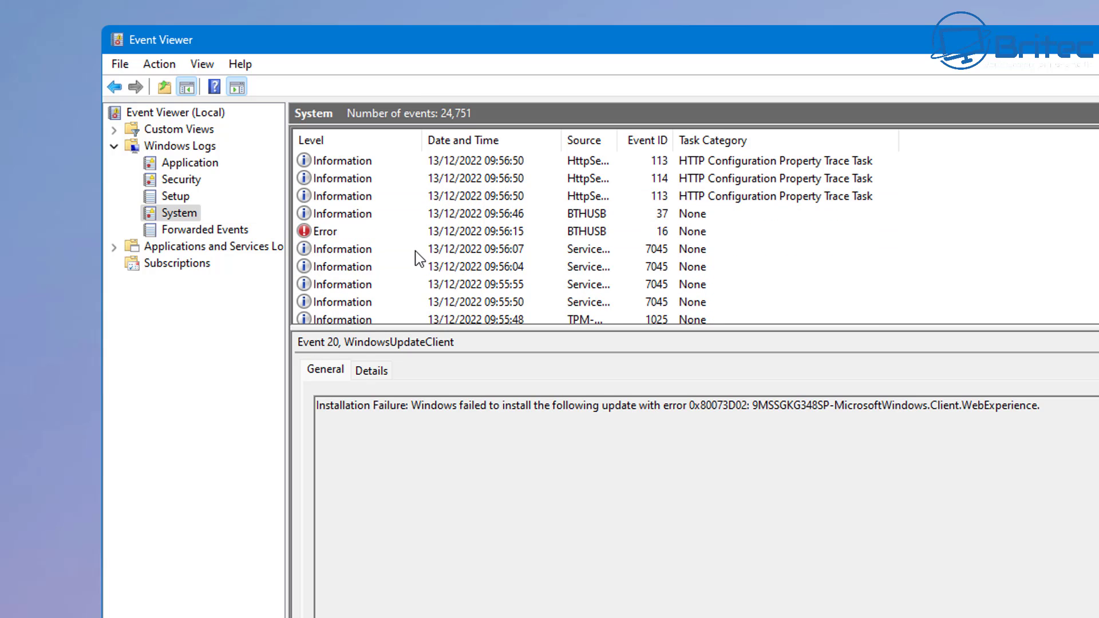
pyautogui.click(332, 231)
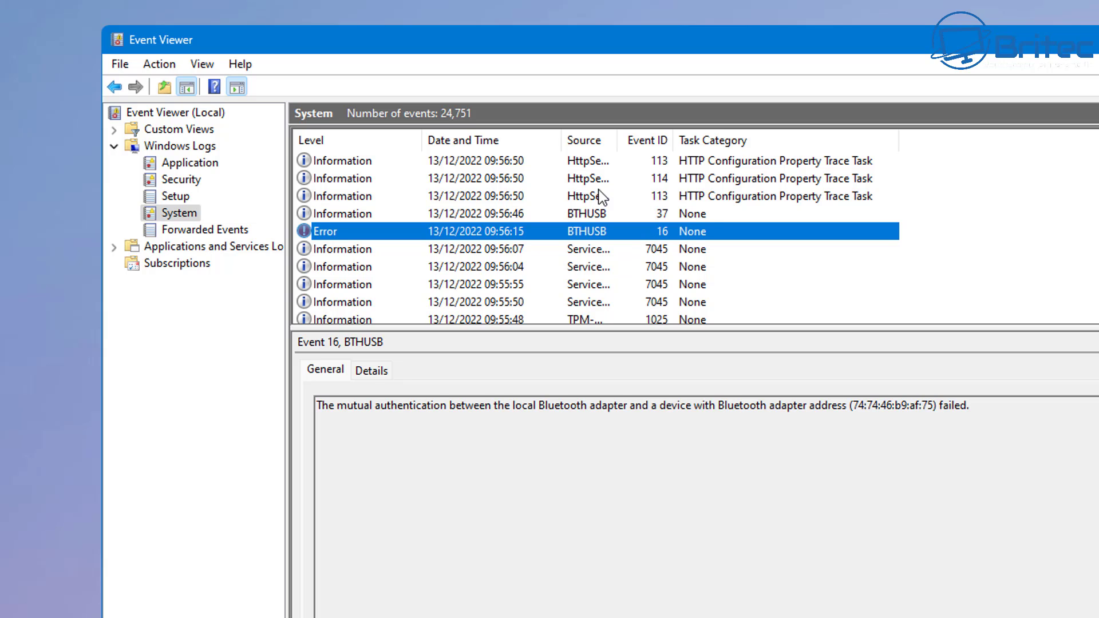
# Widen the Source column and select the critical Kernel-Power event dated 16/10/2022 12:06:36 in the System log.
pyautogui.moveTo(629, 135); pyautogui.dragTo(847, 144)
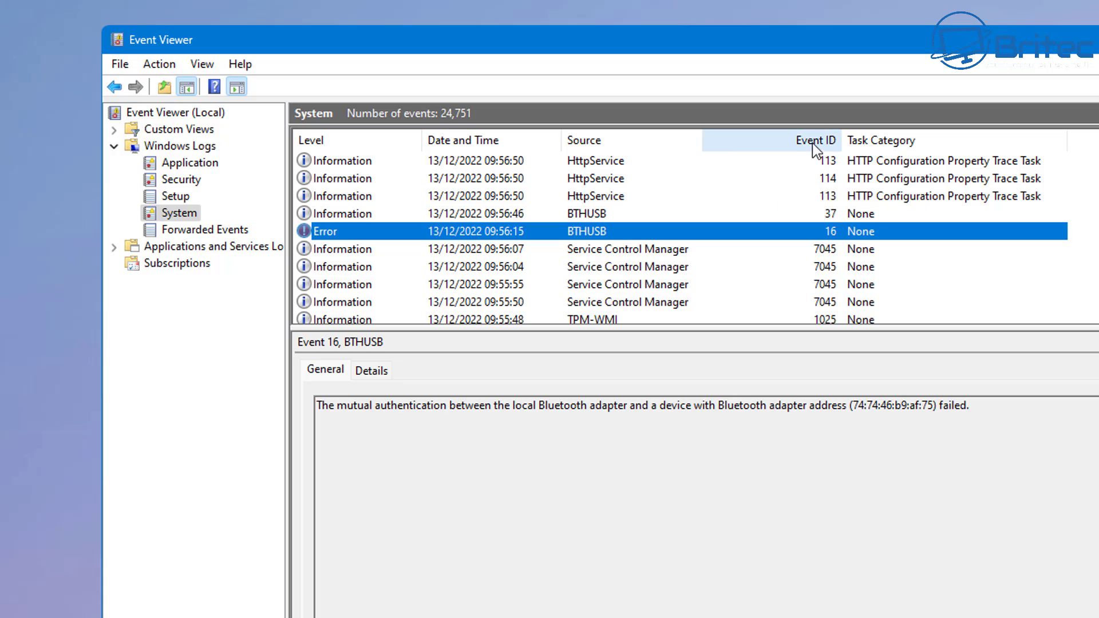
pyautogui.scroll(-20, 662, 273)
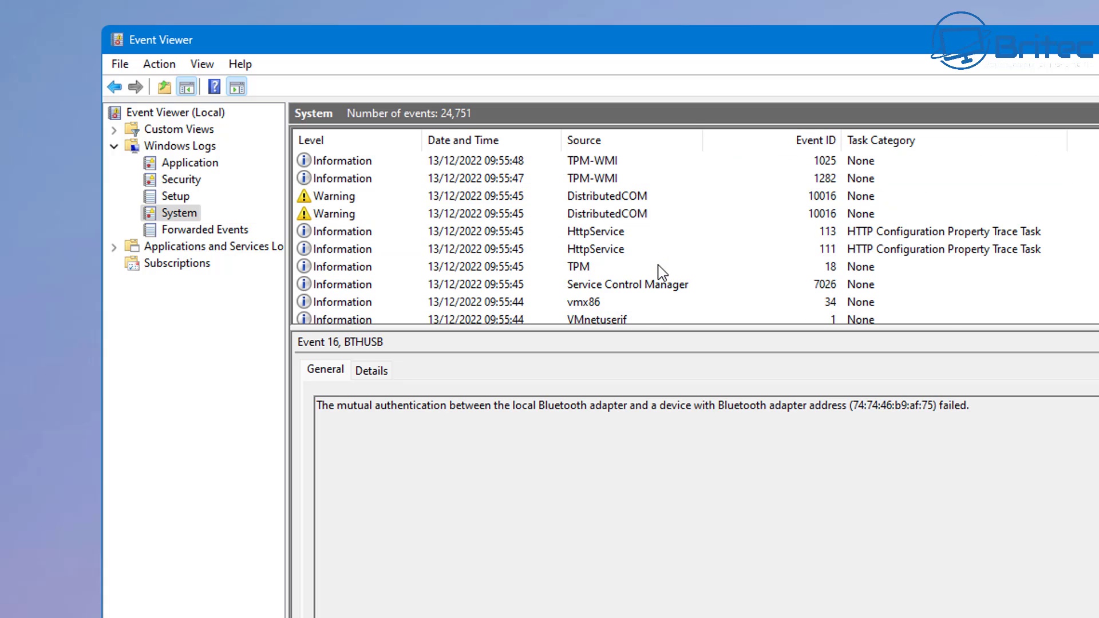
pyautogui.scroll(-5, 663, 274)
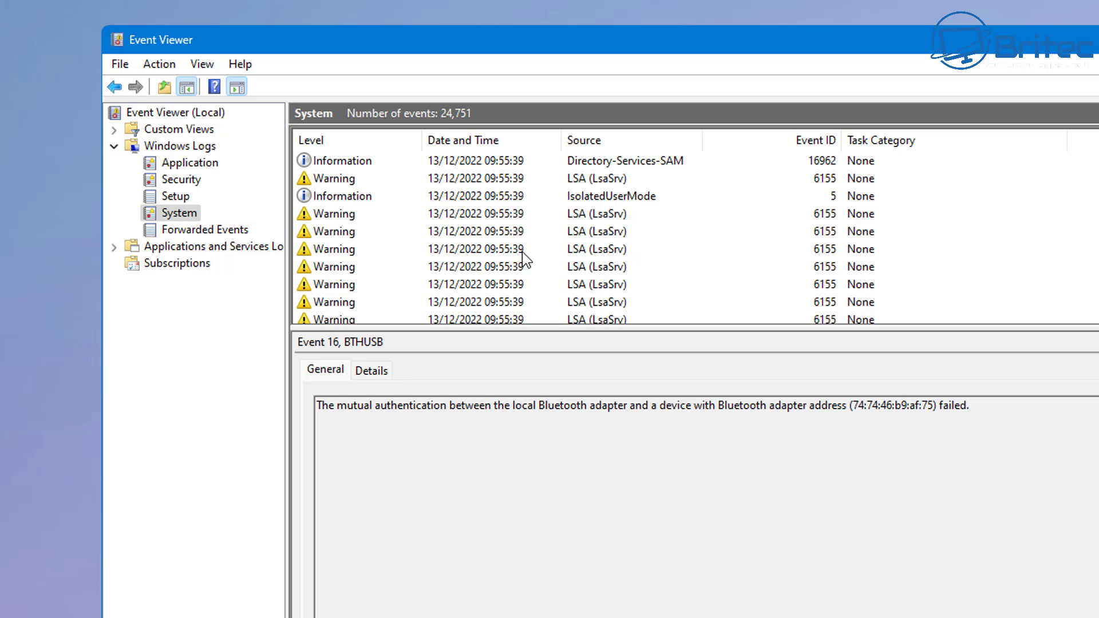
pyautogui.scroll(-15, 520, 267)
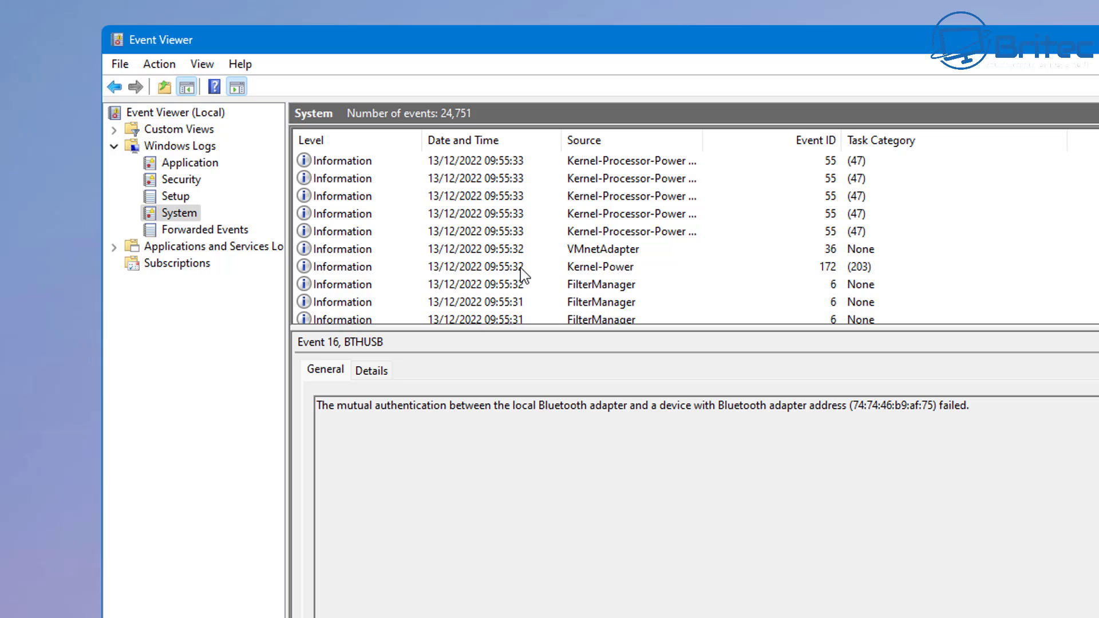
pyautogui.scroll(-4, 520, 267)
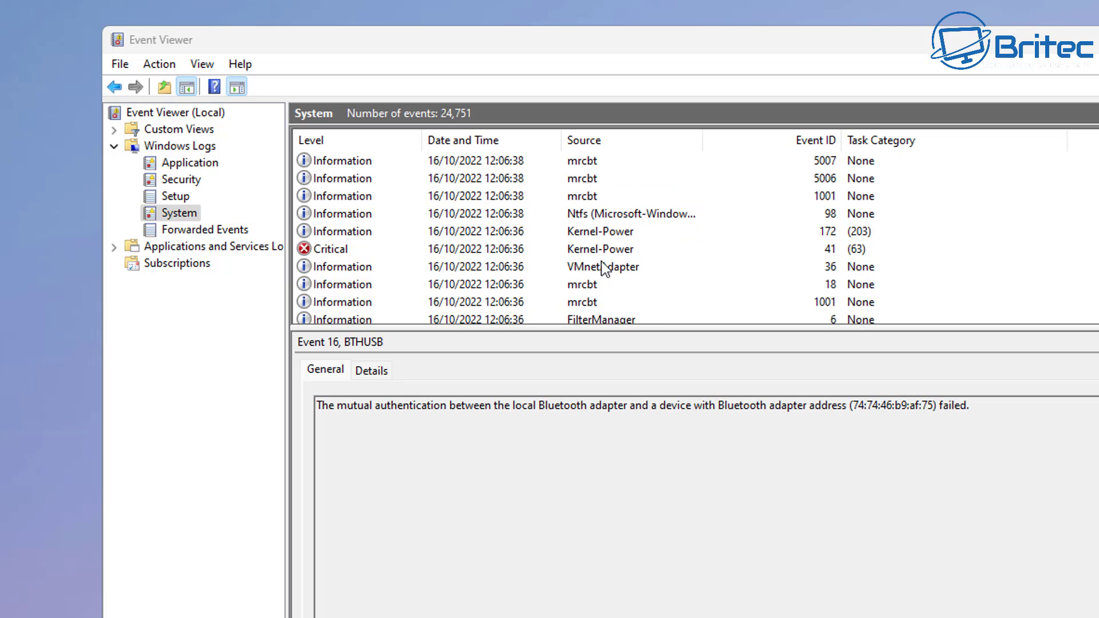
pyautogui.click(325, 249)
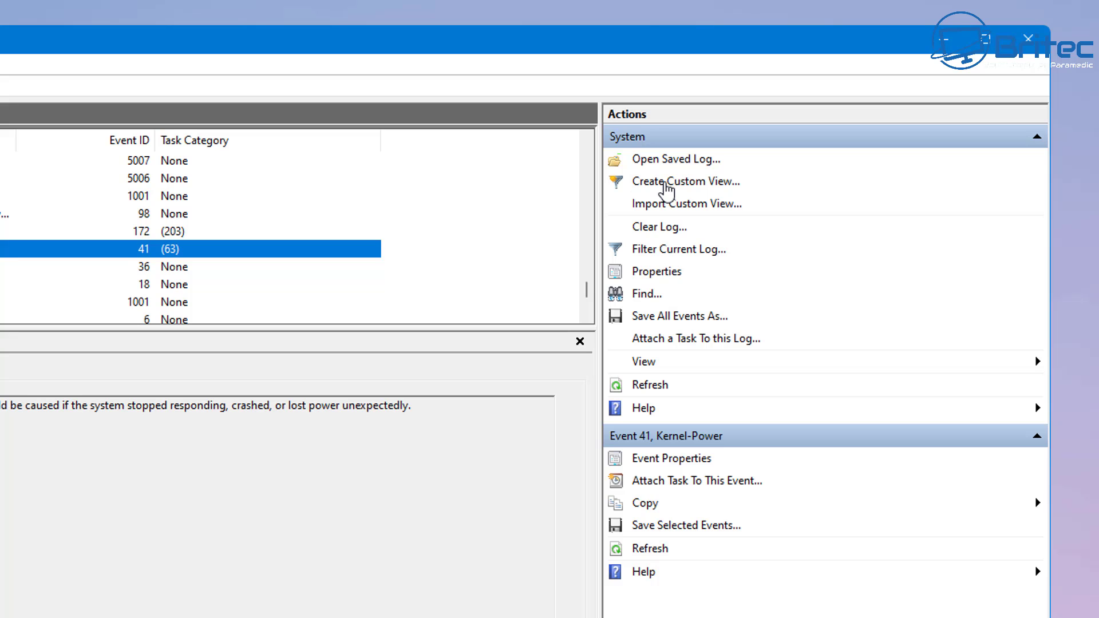
# Start a custom view filtered to the last 30 days with the Critical, Error and Warning event levels.
pyautogui.click(666, 182)
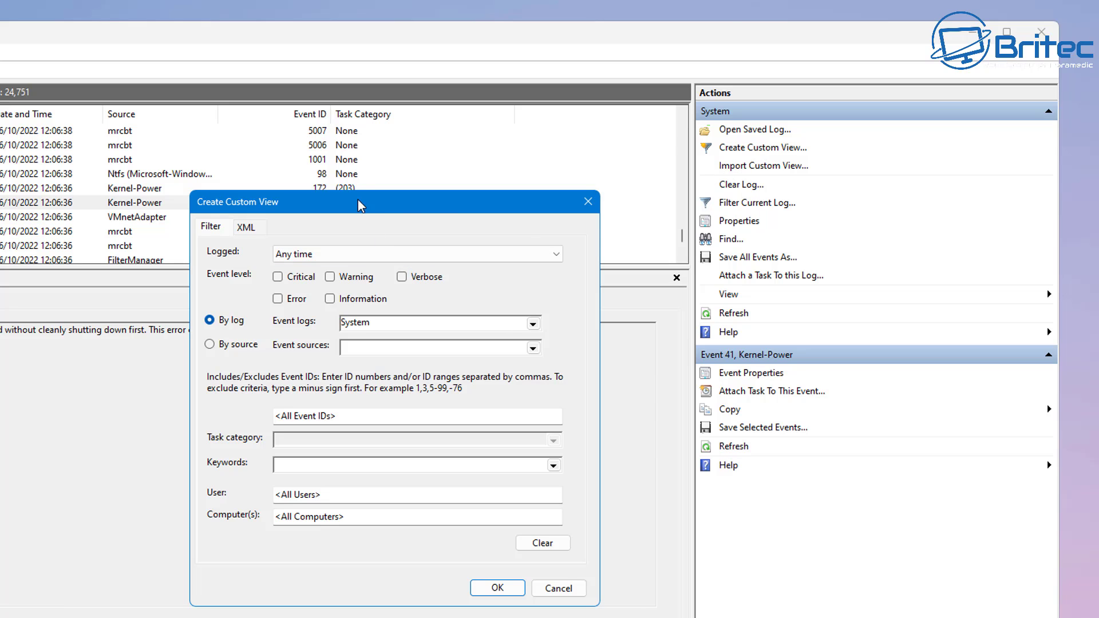
pyautogui.moveTo(352, 205); pyautogui.dragTo(307, 205)
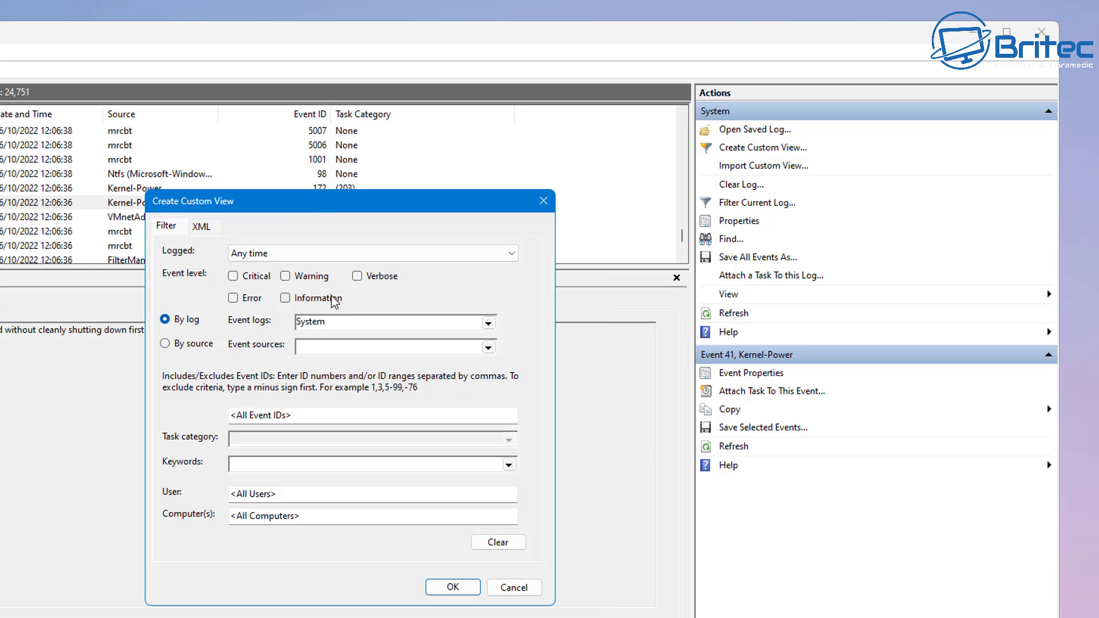
pyautogui.click(307, 253)
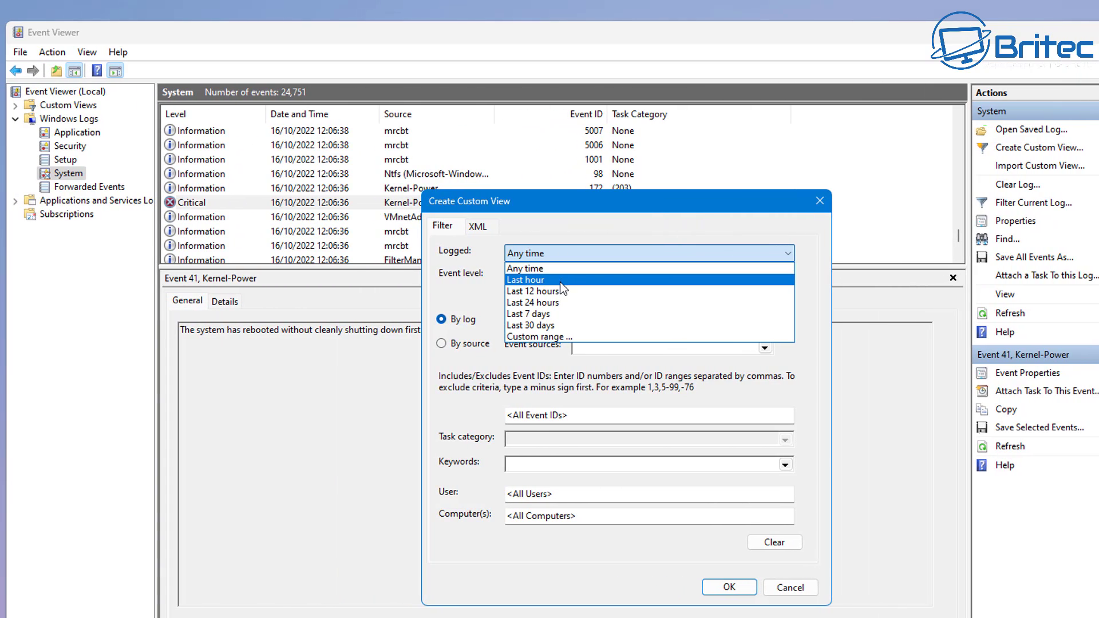
pyautogui.click(560, 326)
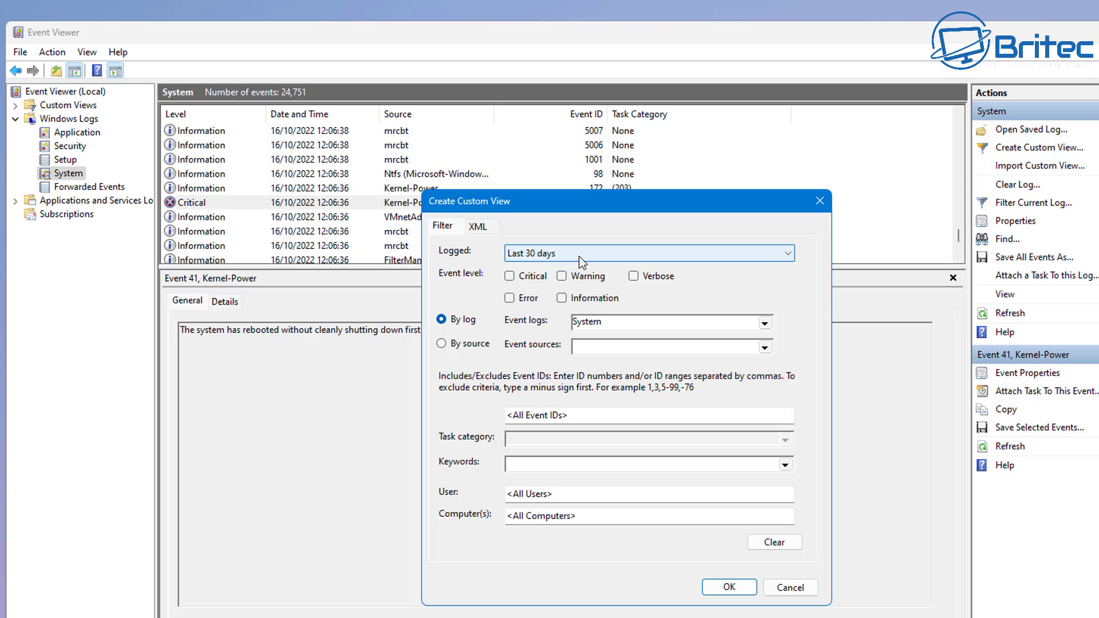
pyautogui.click(580, 257)
pyautogui.click(547, 315)
pyautogui.click(509, 279)
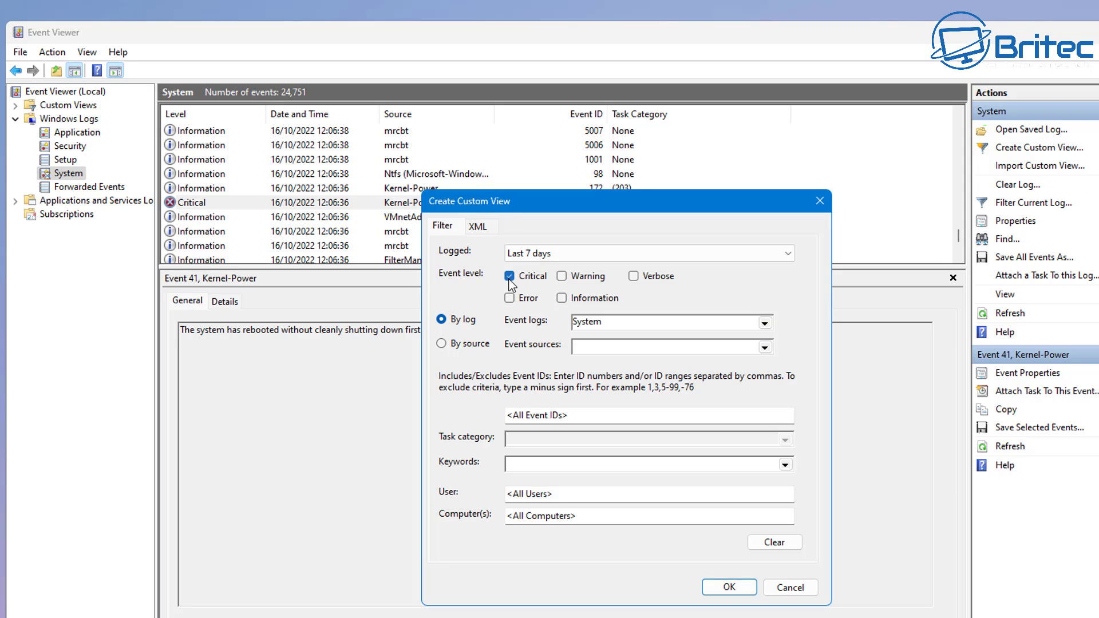
pyautogui.click(552, 253)
pyautogui.click(544, 321)
pyautogui.click(515, 295)
pyautogui.hotkey('alt', 'w')
# Add the Application and Security logs under Windows Logs to the custom view's event logs.
pyautogui.click(765, 324)
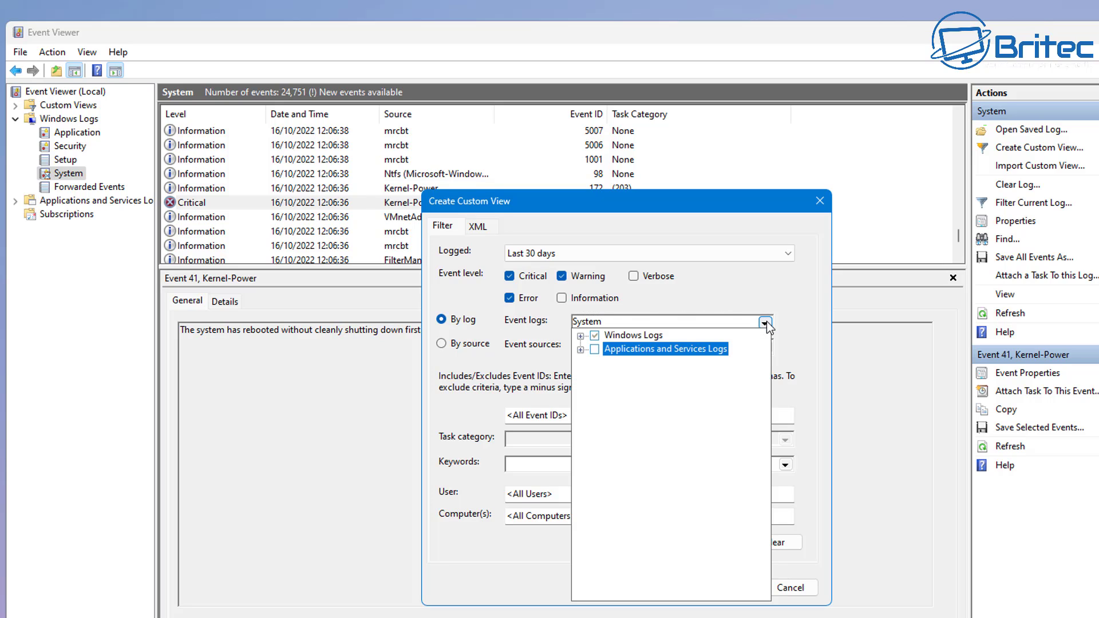
pyautogui.click(580, 336)
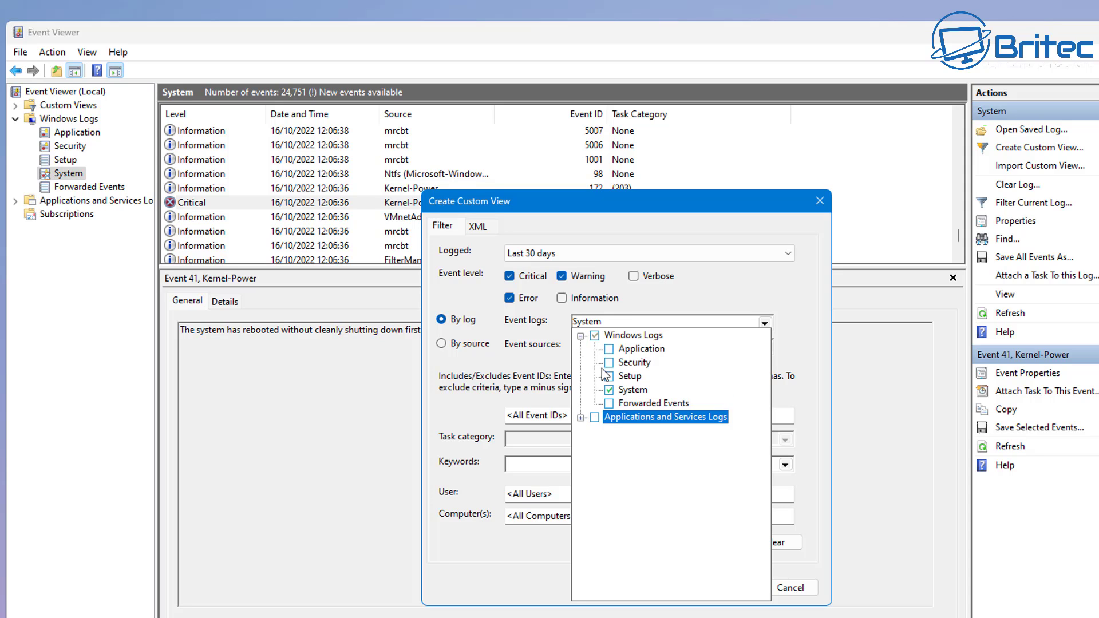
pyautogui.click(609, 349)
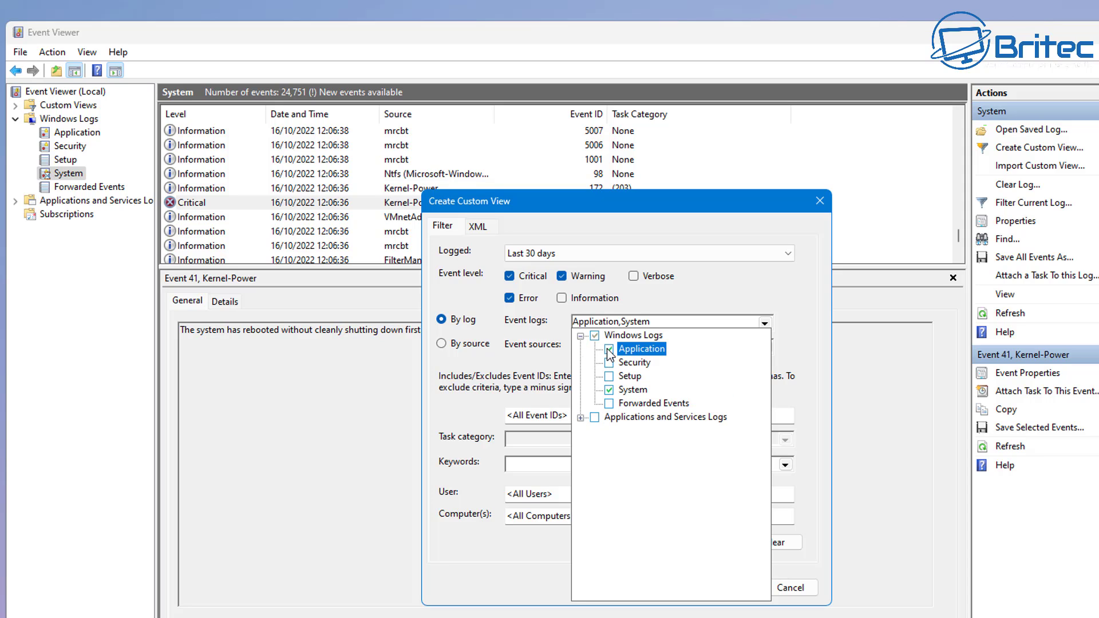
pyautogui.click(609, 363)
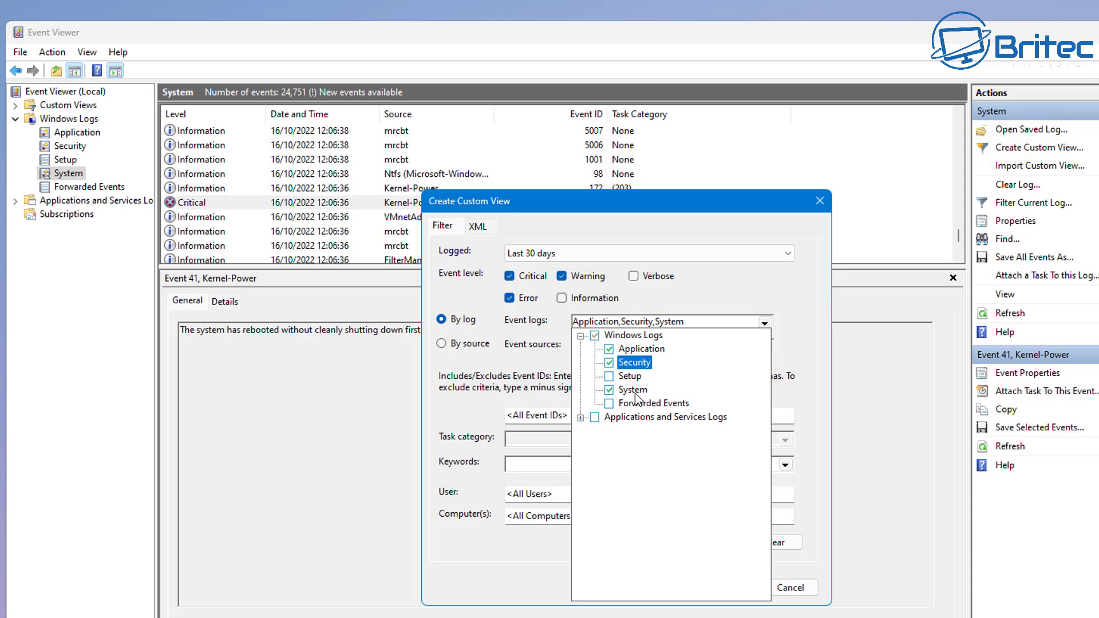
pyautogui.click(699, 298)
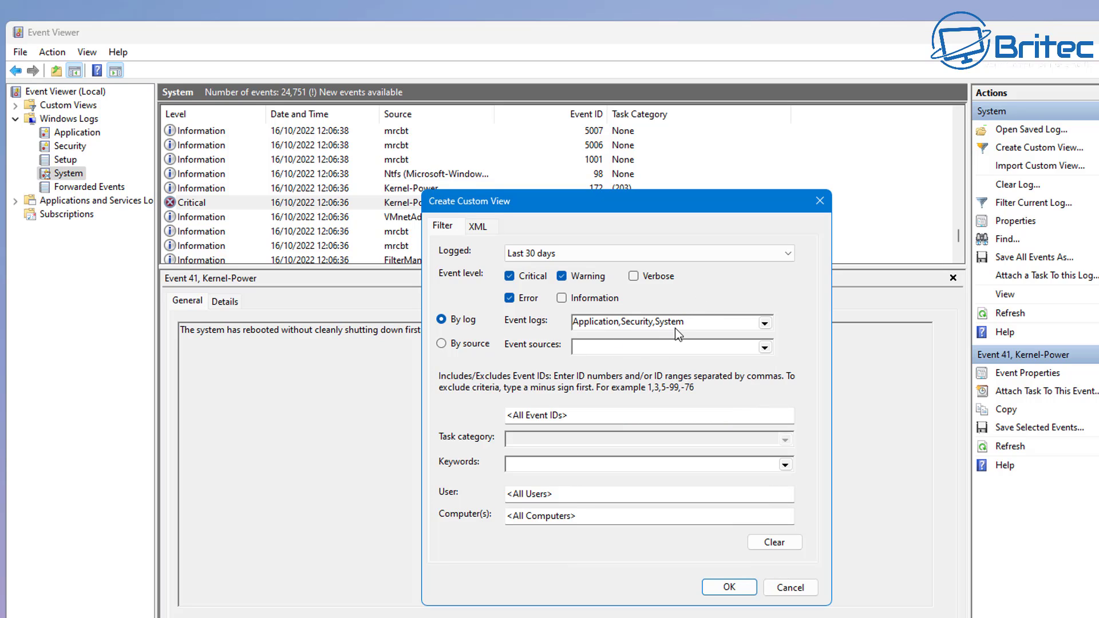
# Add Hardware Events from Applications and Services Logs to the custom view's event logs.
pyautogui.click(765, 323)
pyautogui.click(580, 417)
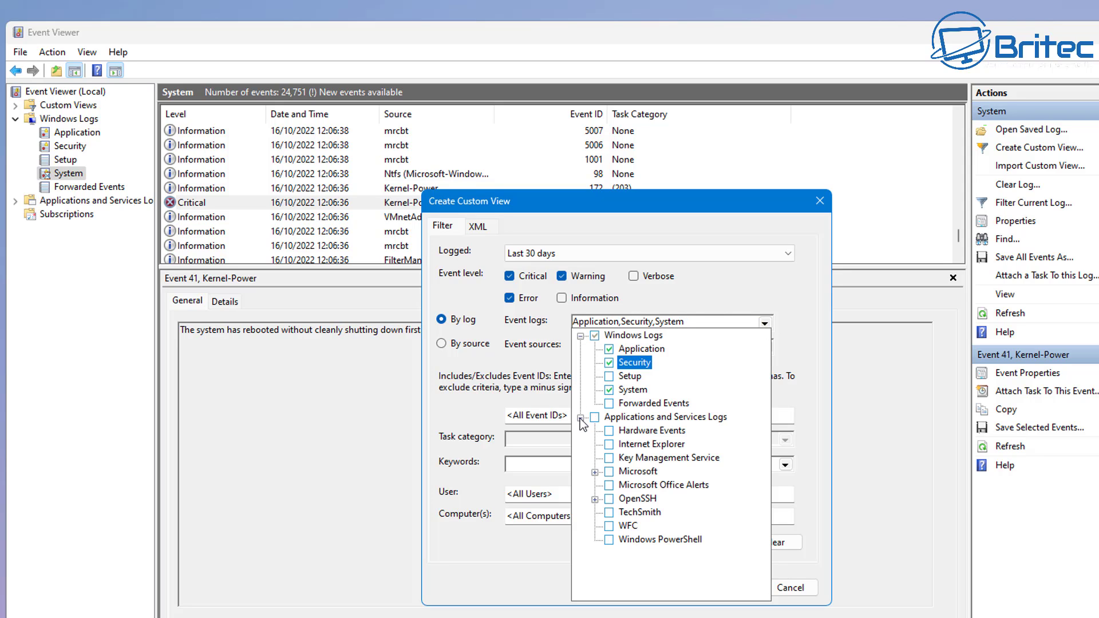
pyautogui.click(609, 431)
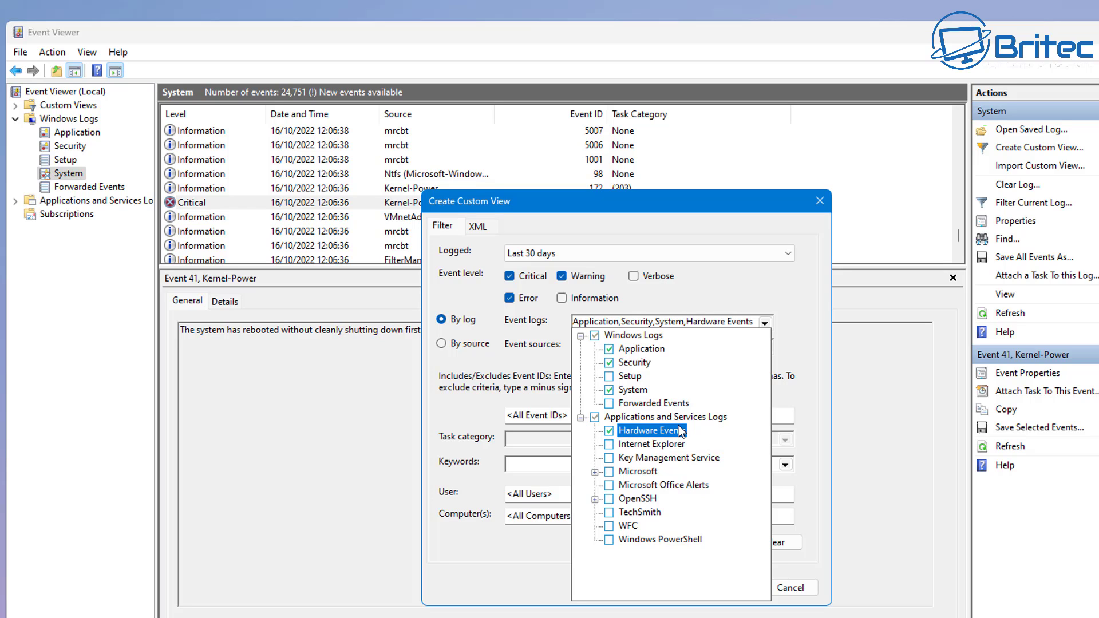
pyautogui.click(765, 293)
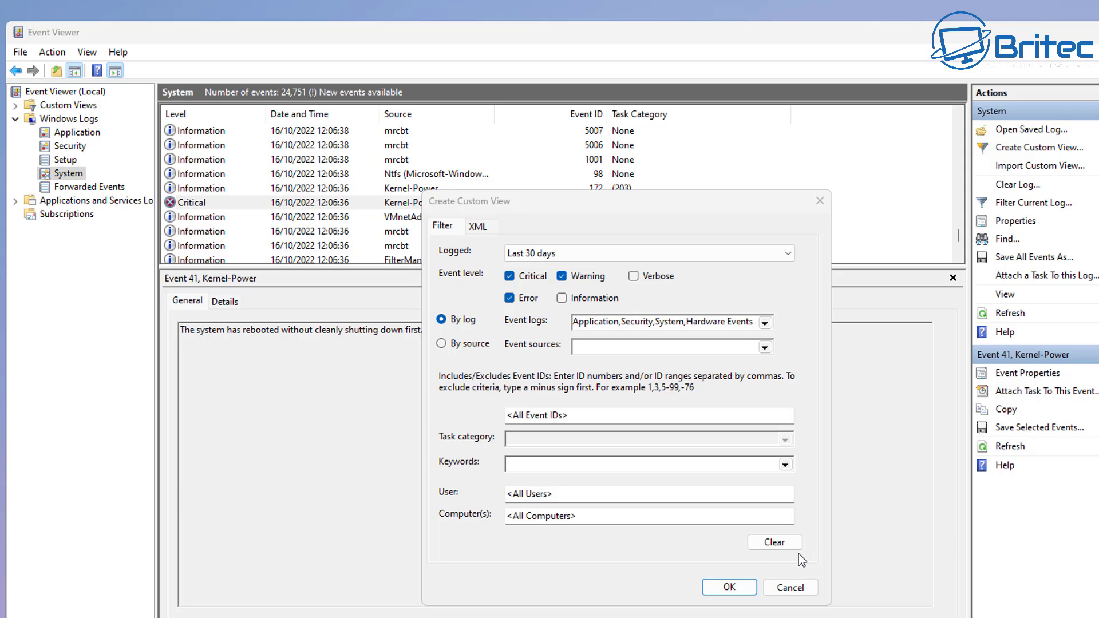
# Confirm the filter and save it under Custom Views with the name "pc crash".
pyautogui.click(729, 587)
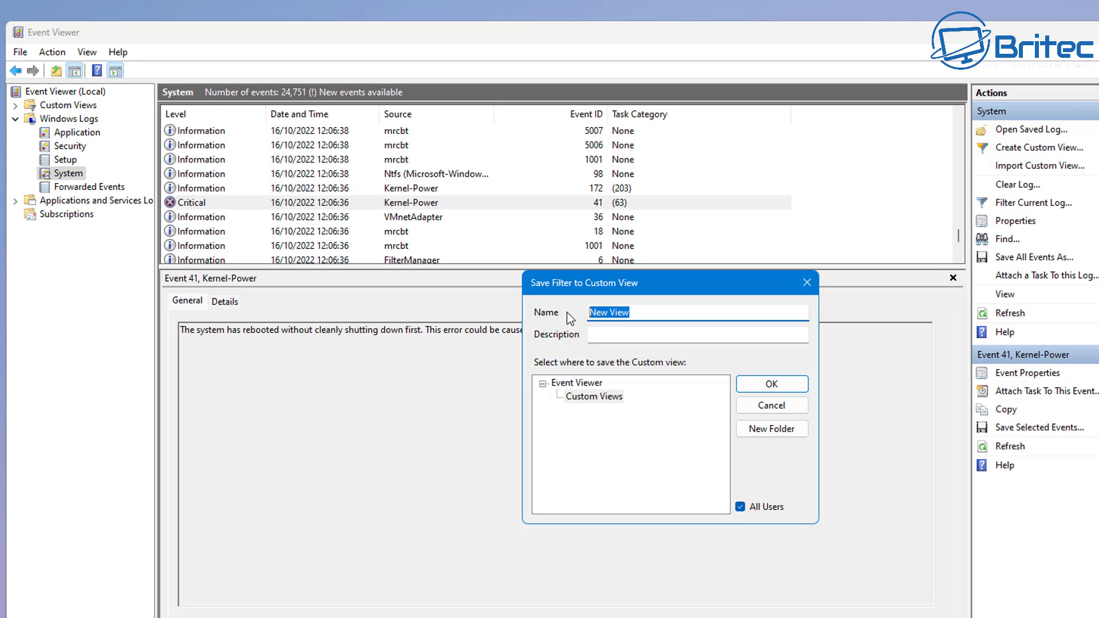
pyautogui.write('pc crash')
pyautogui.click(784, 389)
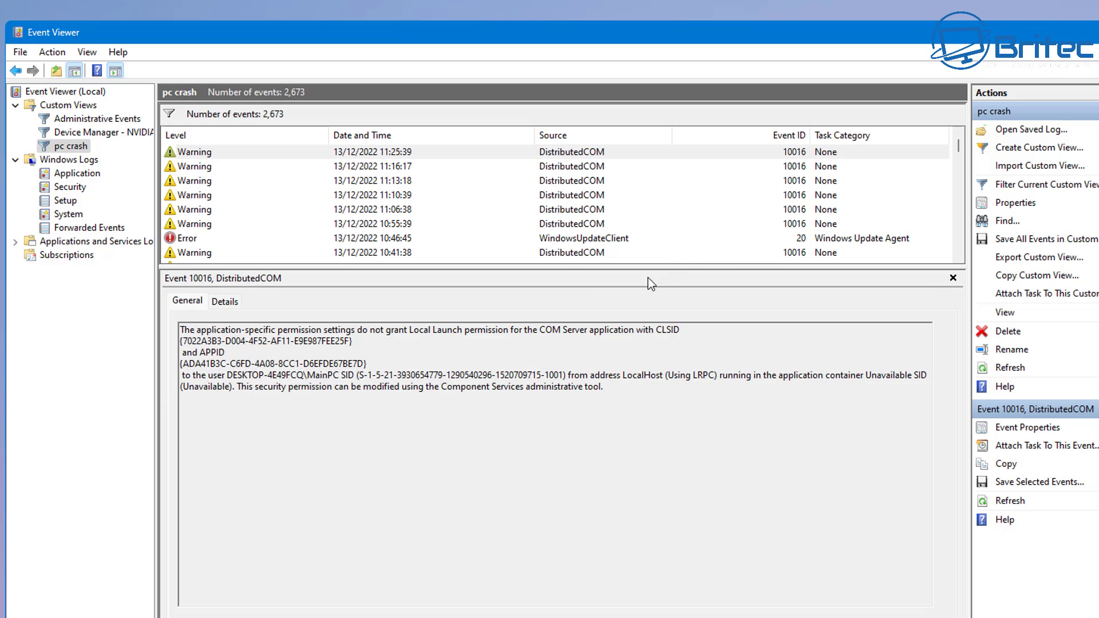
# Enlarge the event list area and look through the warnings and errors in the pc crash view.
pyautogui.moveTo(651, 265); pyautogui.dragTo(654, 453)
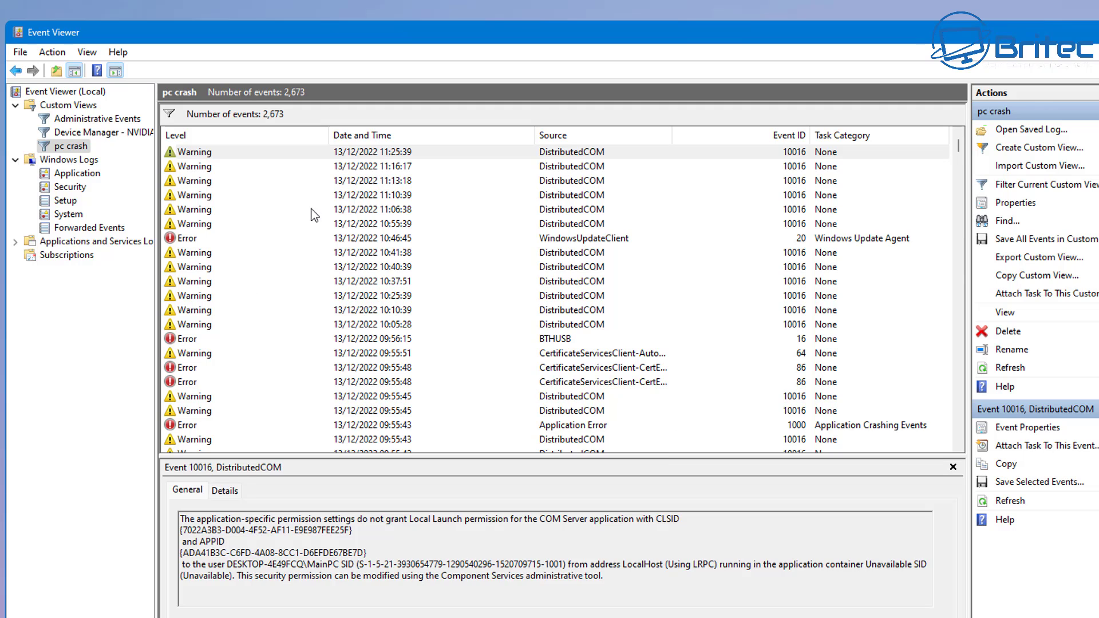
pyautogui.scroll(-3, 342, 390)
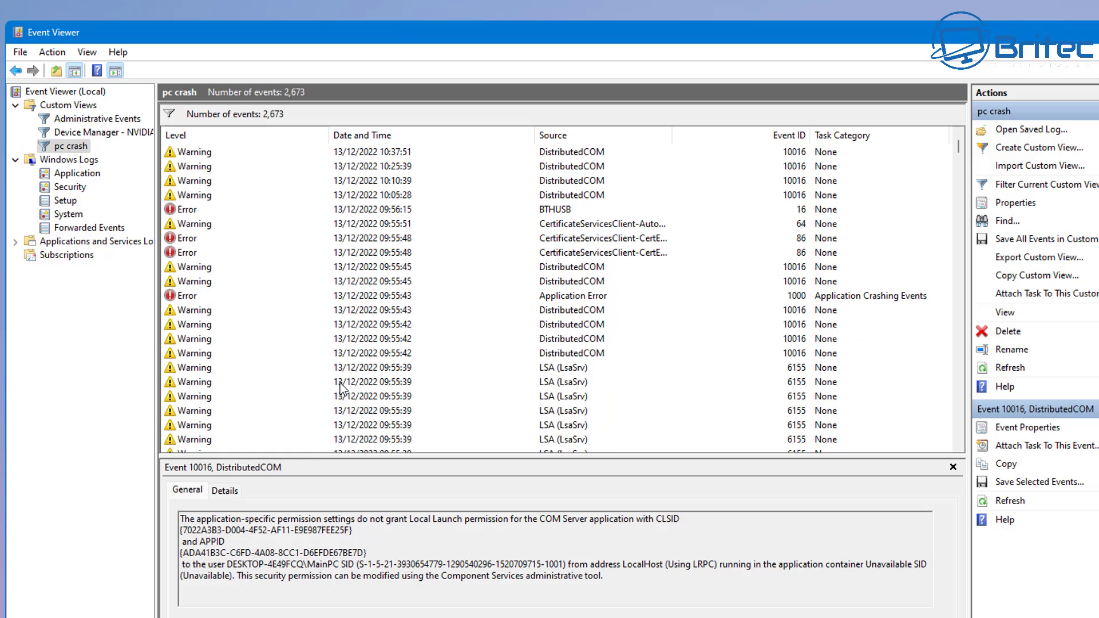
pyautogui.scroll(-3, 342, 389)
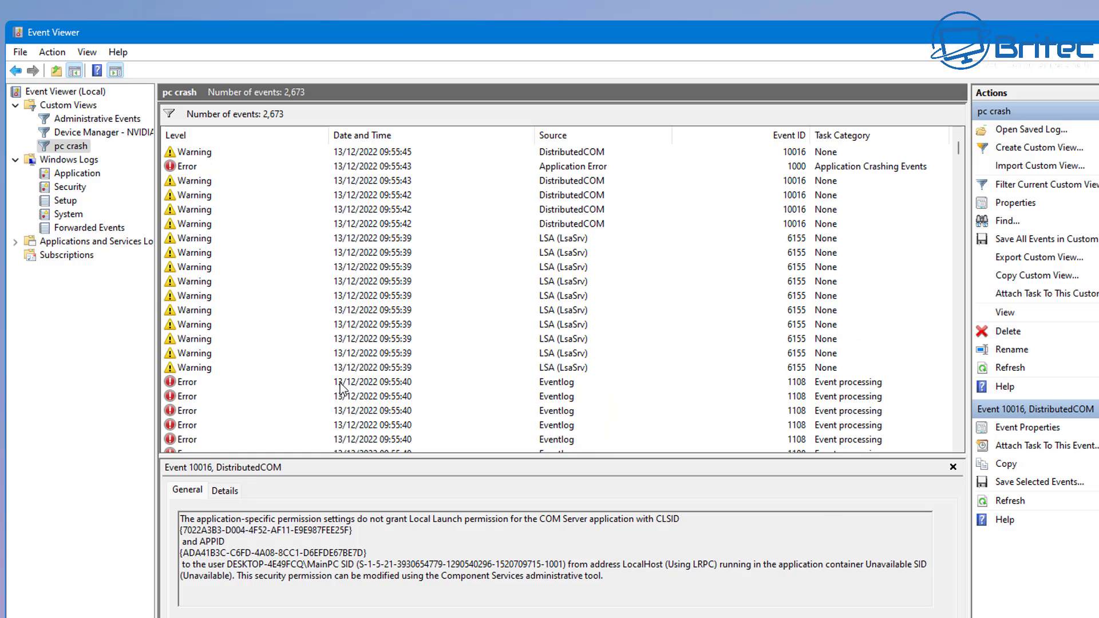
pyautogui.scroll(-4, 342, 388)
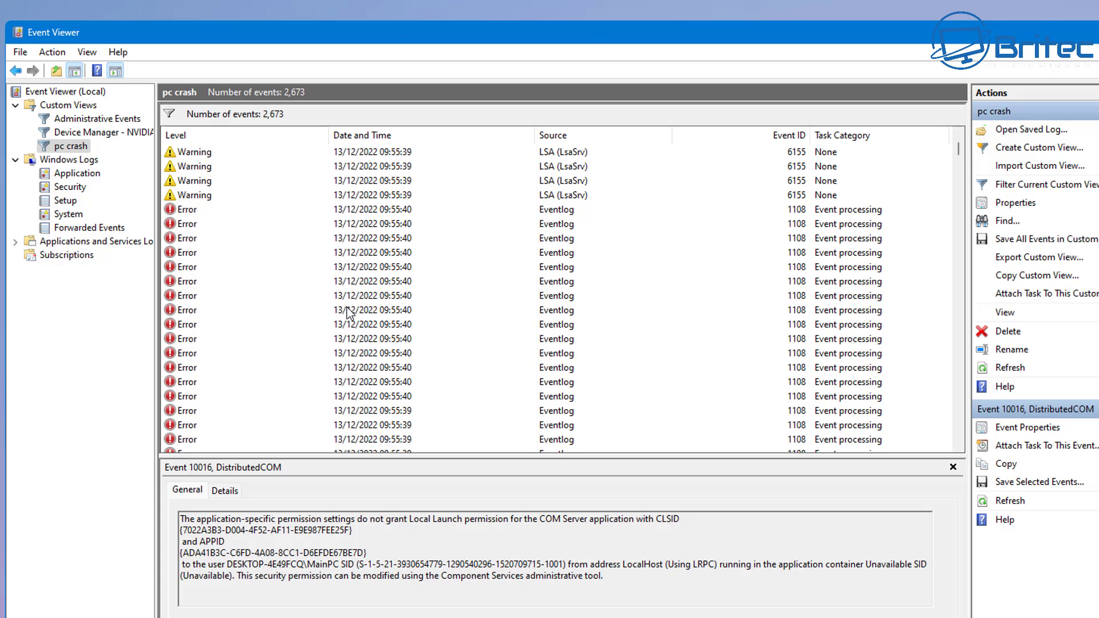
# Look through the older errors and warnings in the pc crash view and read the description of the Eventlog errors from 12/12/2022.
pyautogui.scroll(-5, 349, 314)
pyautogui.scroll(-12, 349, 314)
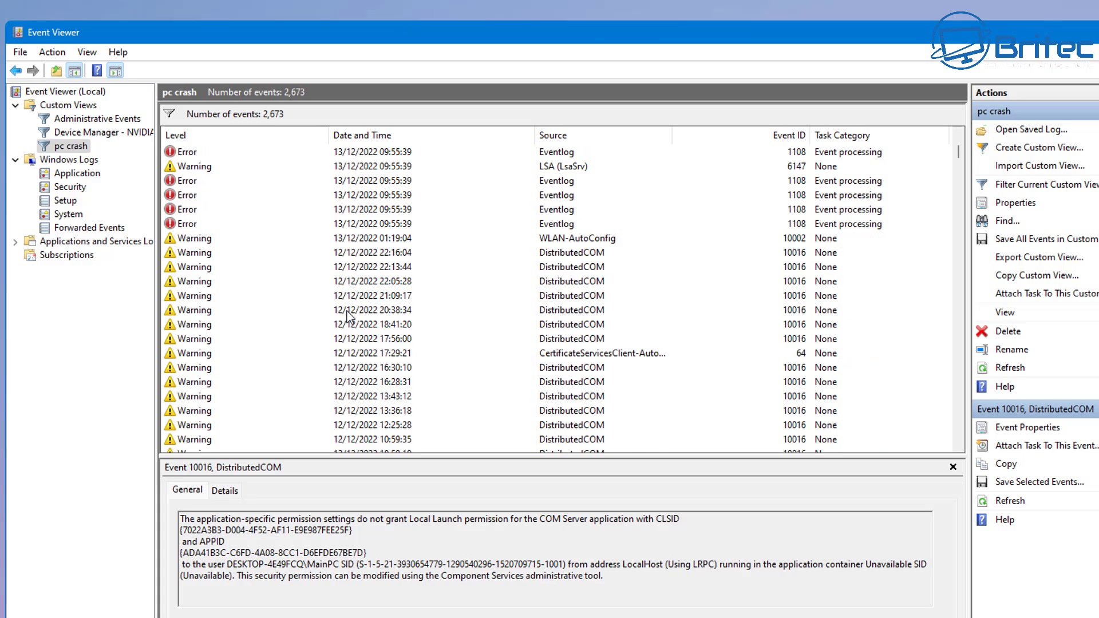
pyautogui.scroll(-10, 350, 314)
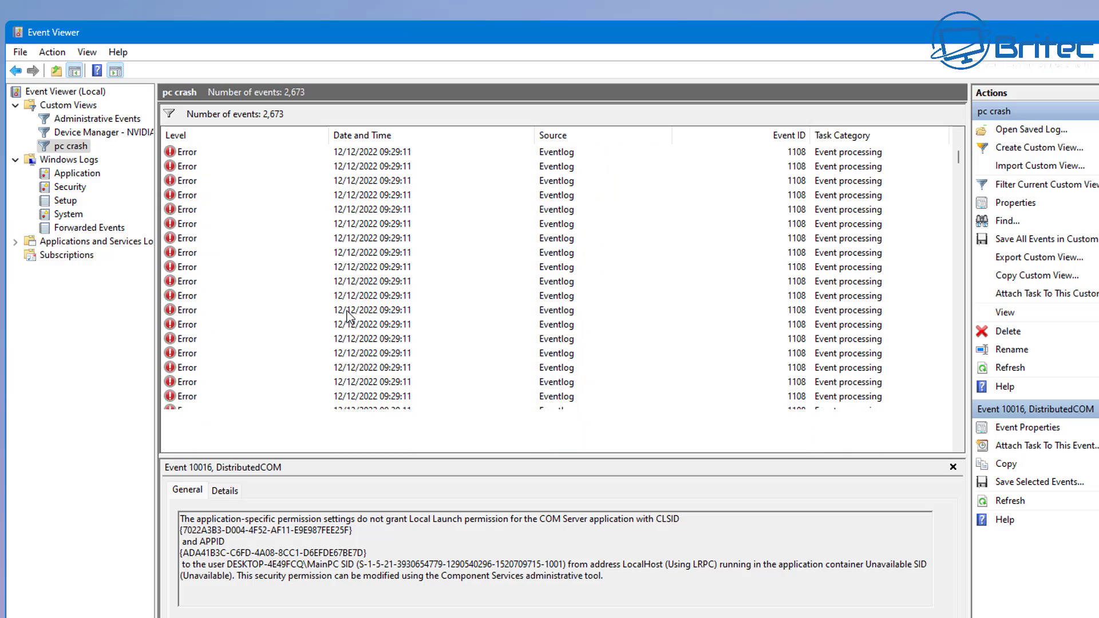
pyautogui.scroll(-8, 349, 314)
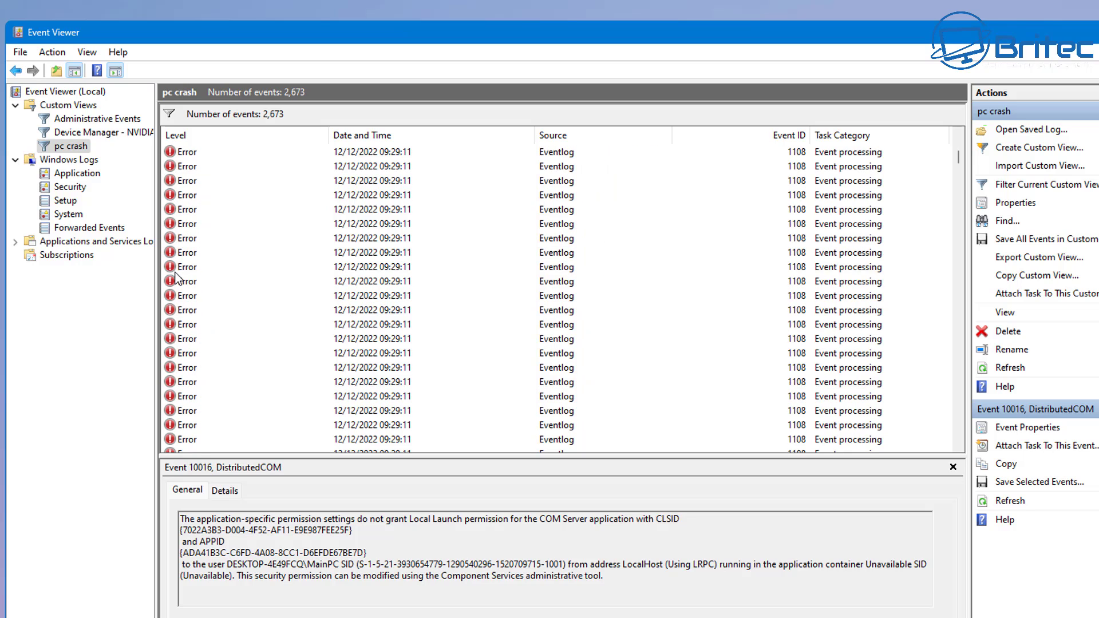
pyautogui.click(182, 302)
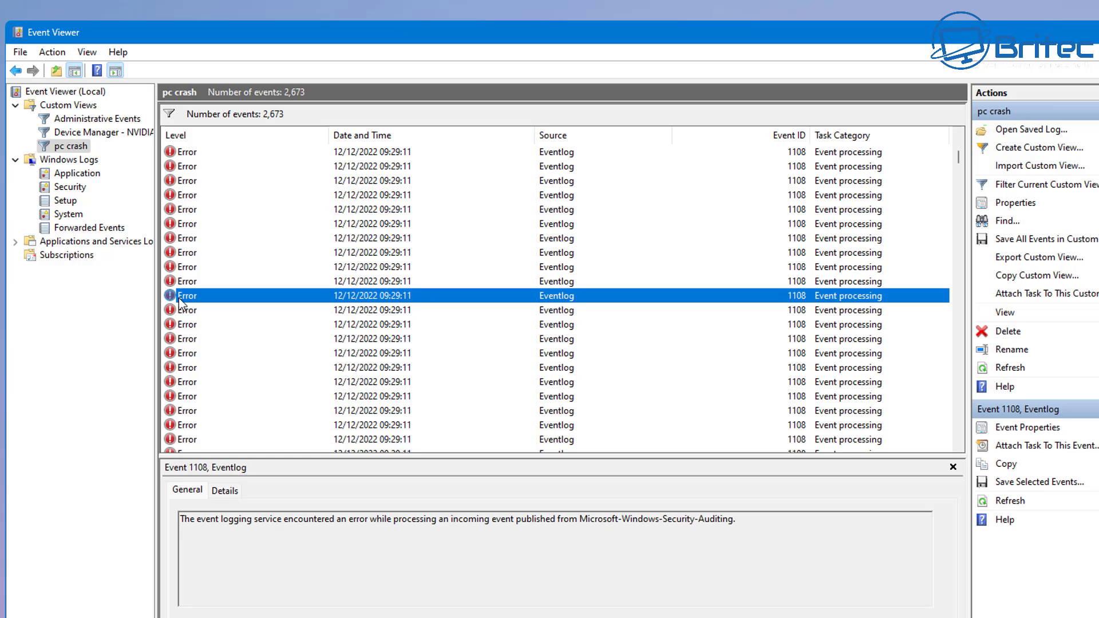
pyautogui.click(182, 326)
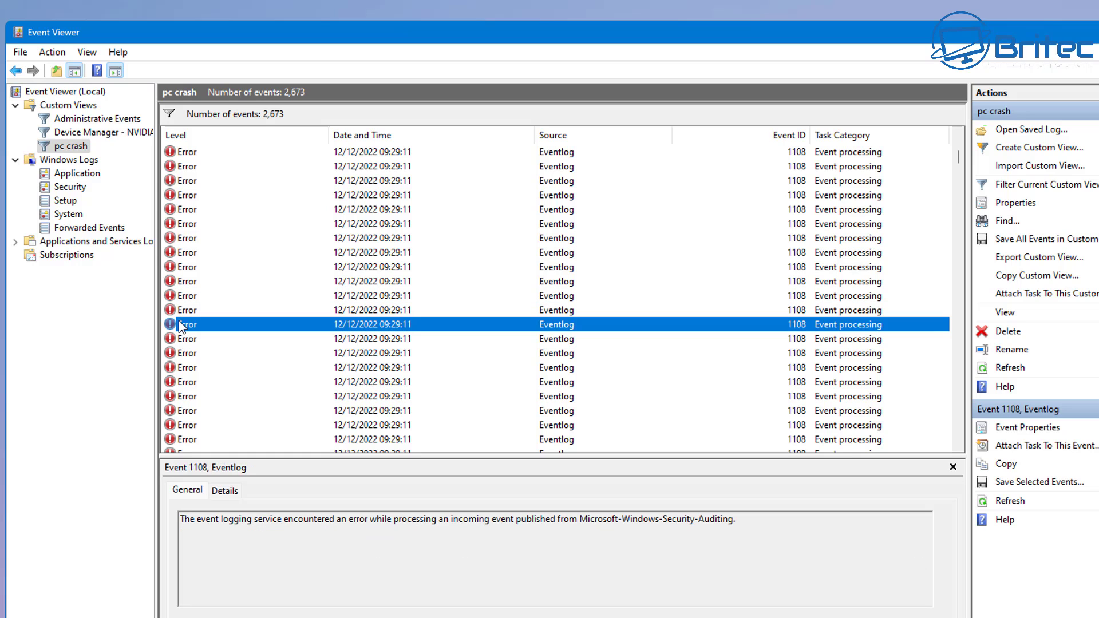
pyautogui.scroll(-6, 182, 326)
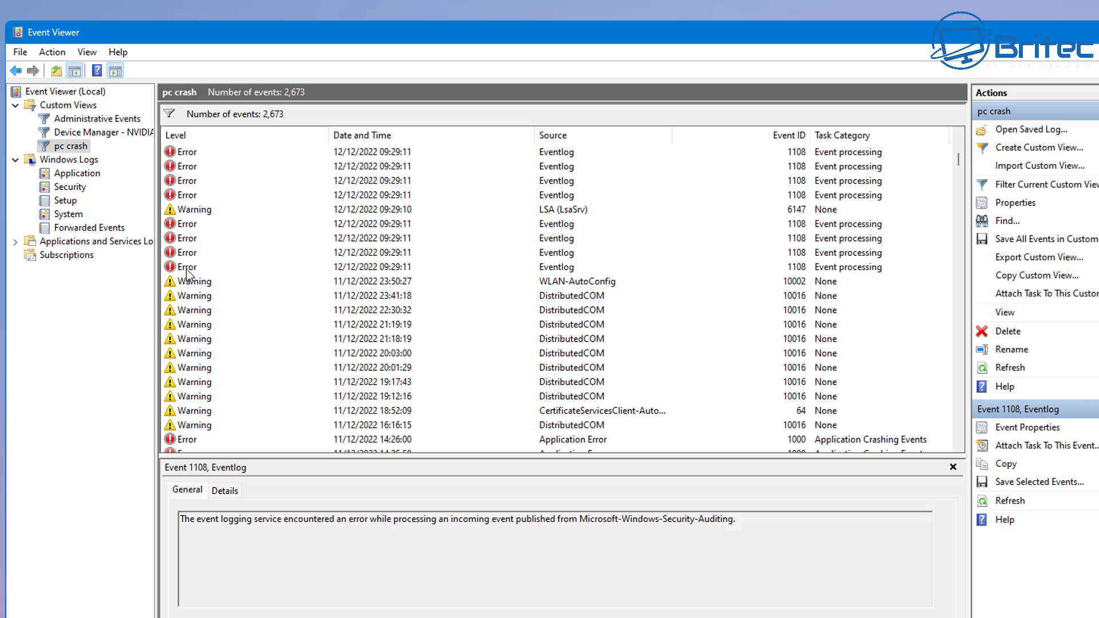
pyautogui.scroll(-4, 207, 351)
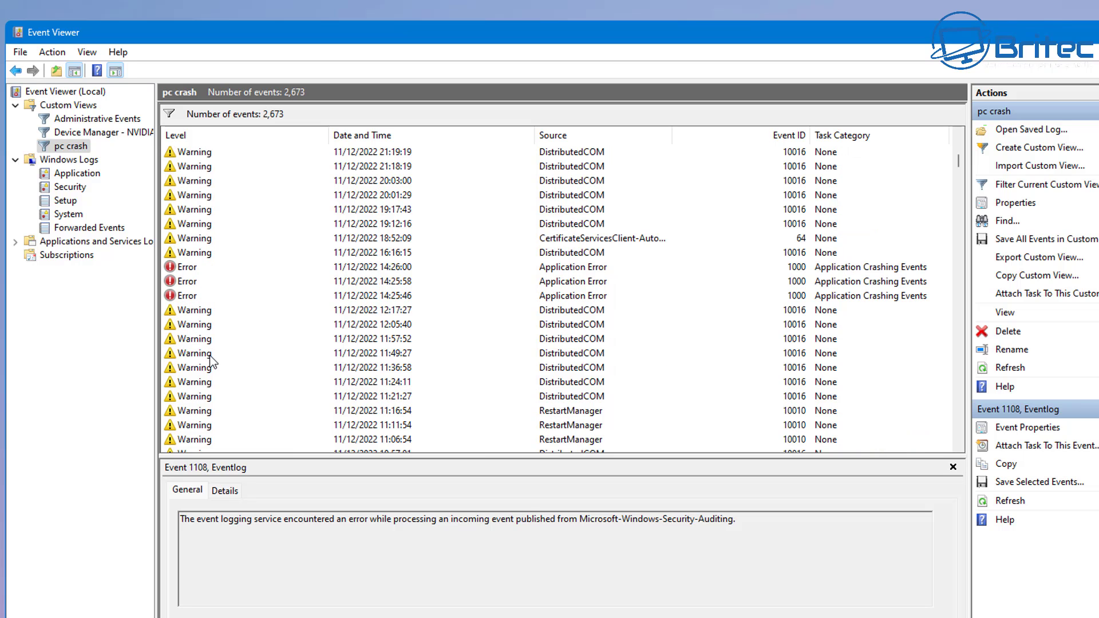
# Sort the pc crash events by source and return to the beginning of the list.
pyautogui.click(560, 137)
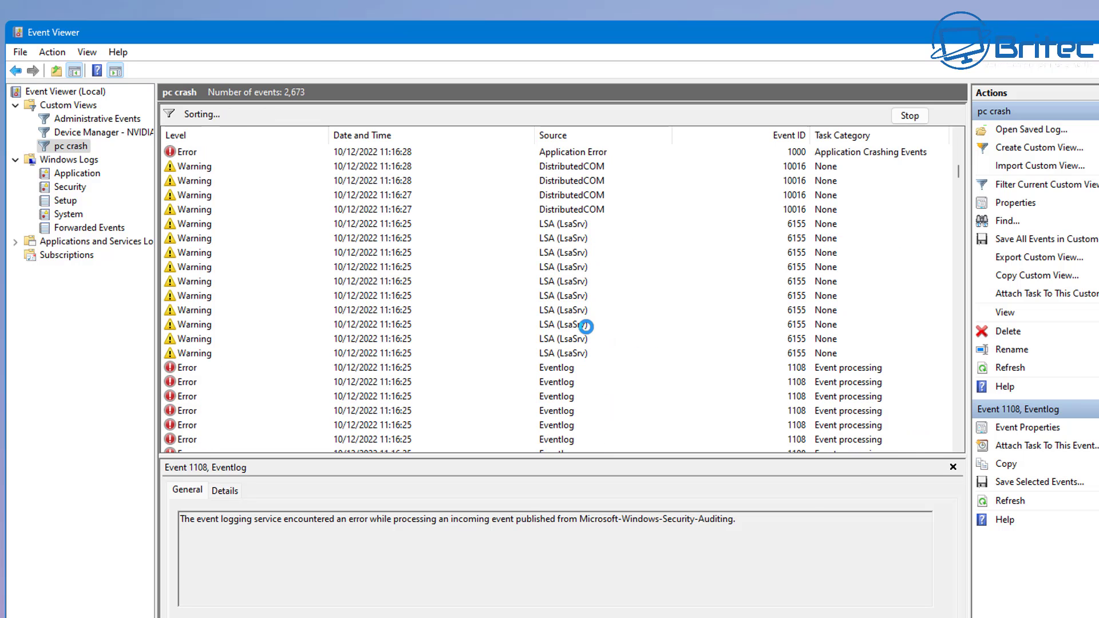
pyautogui.scroll(-8, 585, 331)
pyautogui.scroll(-3, 585, 331)
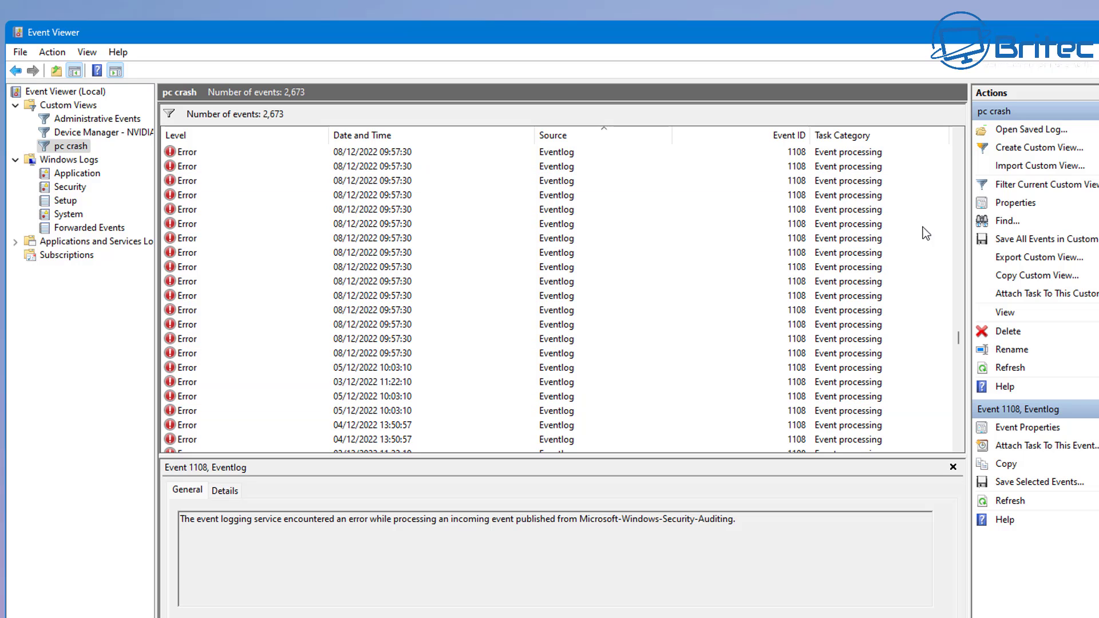
pyautogui.moveTo(960, 342); pyautogui.dragTo(949, 132)
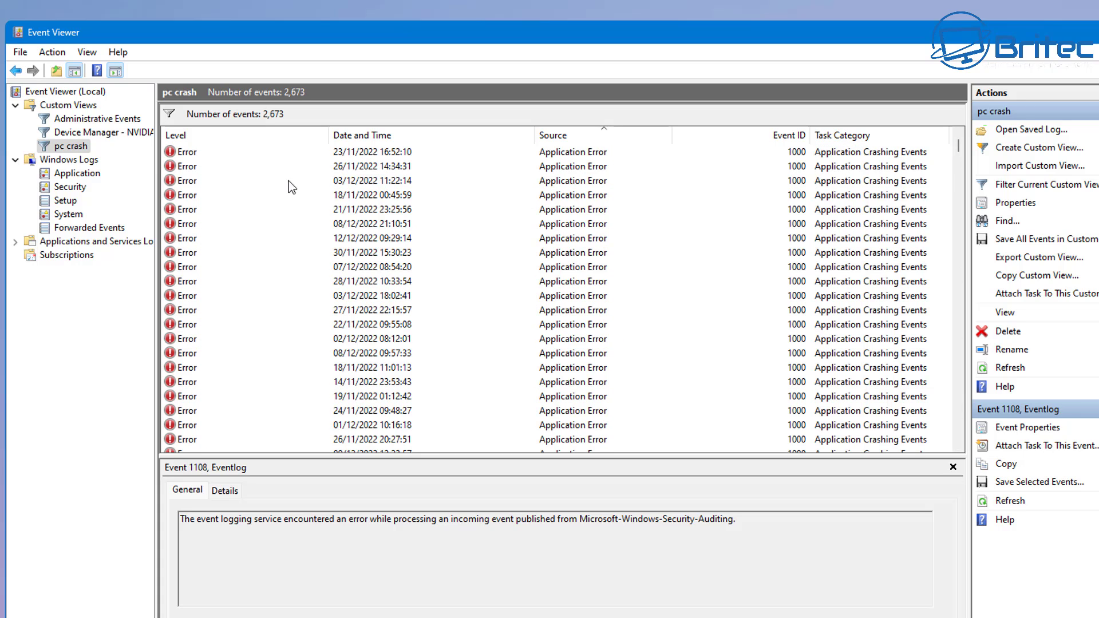
# Examine the fault details of the first Application Error event, look through the similar errors, and sort the events by date and time.
pyautogui.click(184, 152)
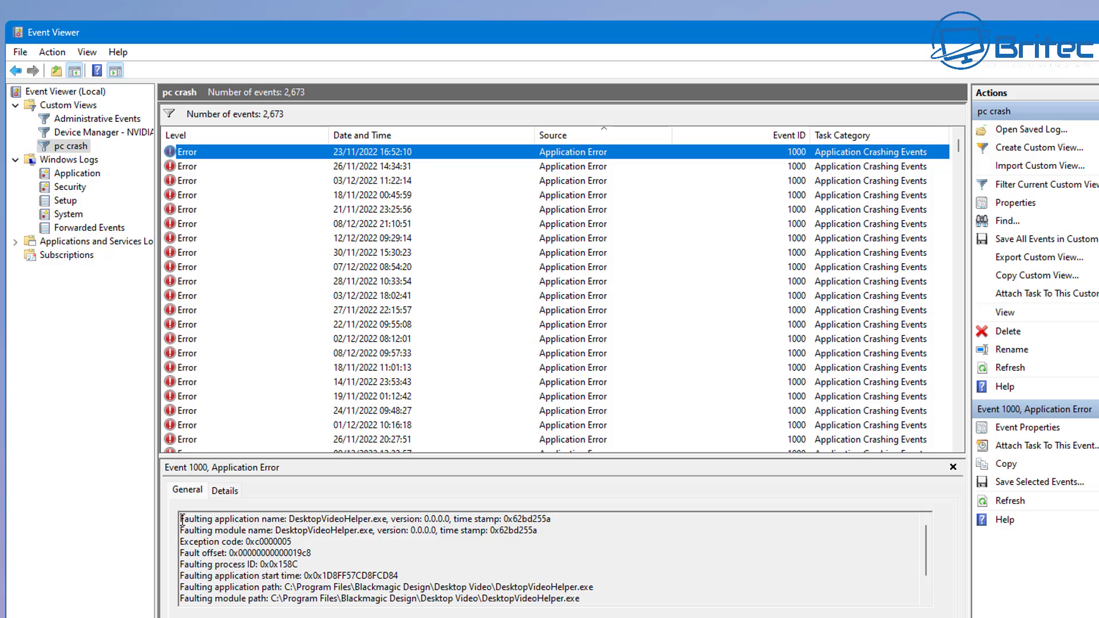
pyautogui.click(216, 521)
pyautogui.moveTo(180, 519); pyautogui.dragTo(590, 599)
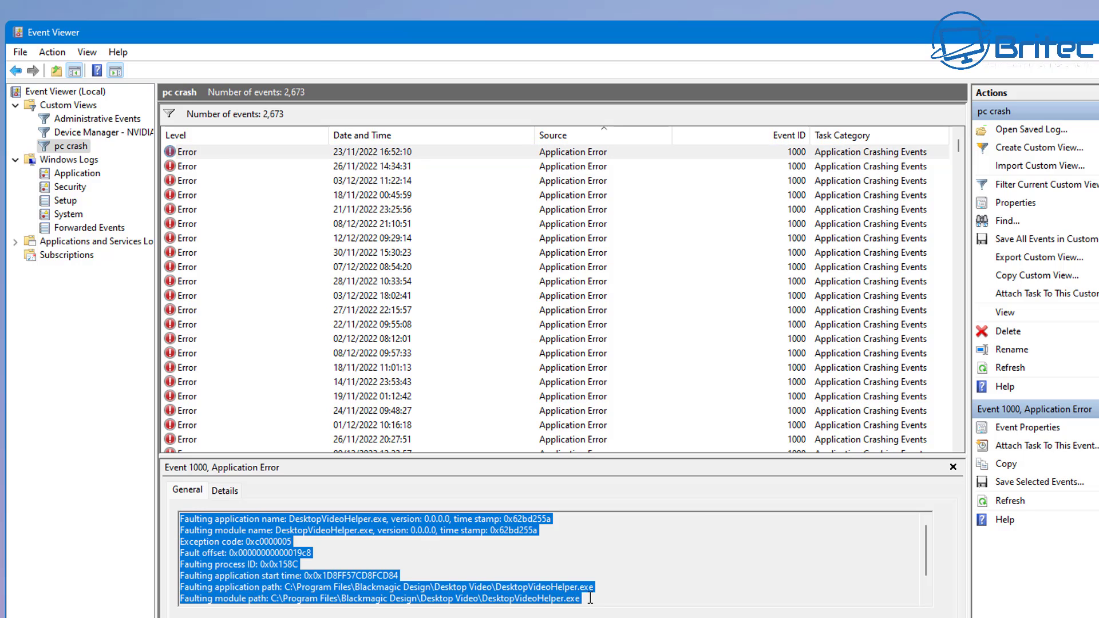
pyautogui.click(351, 554)
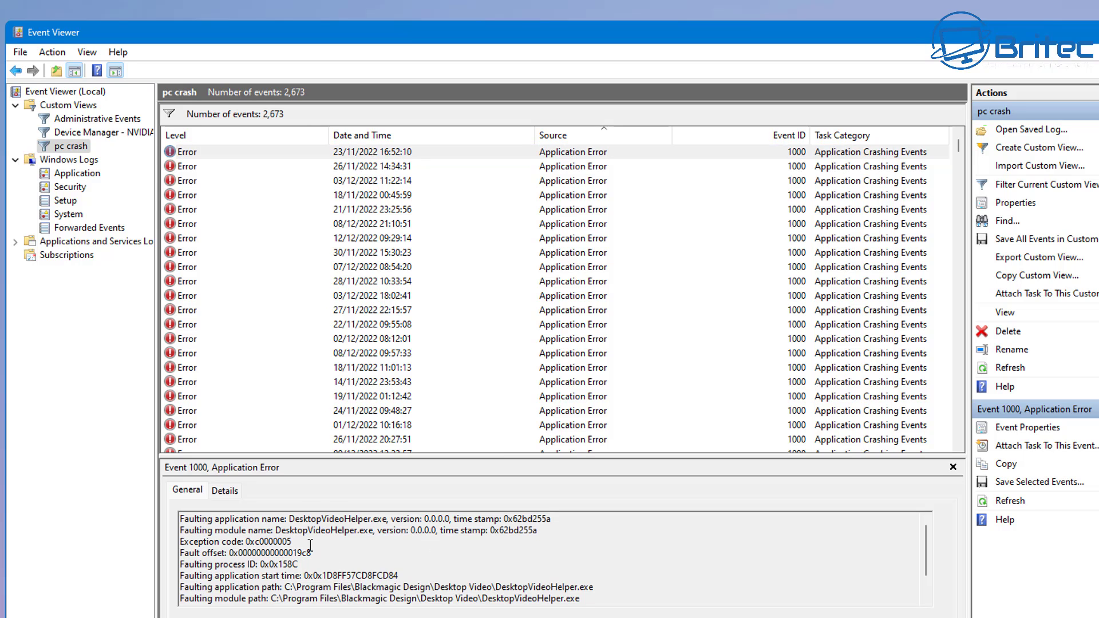
pyautogui.scroll(-7, 252, 355)
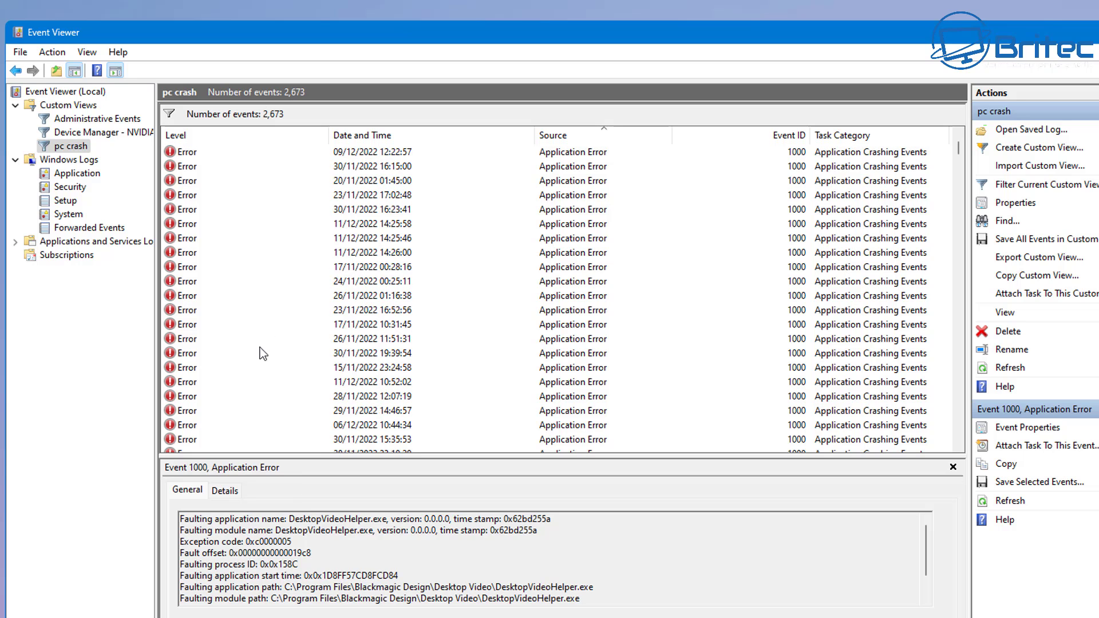
pyautogui.click(354, 140)
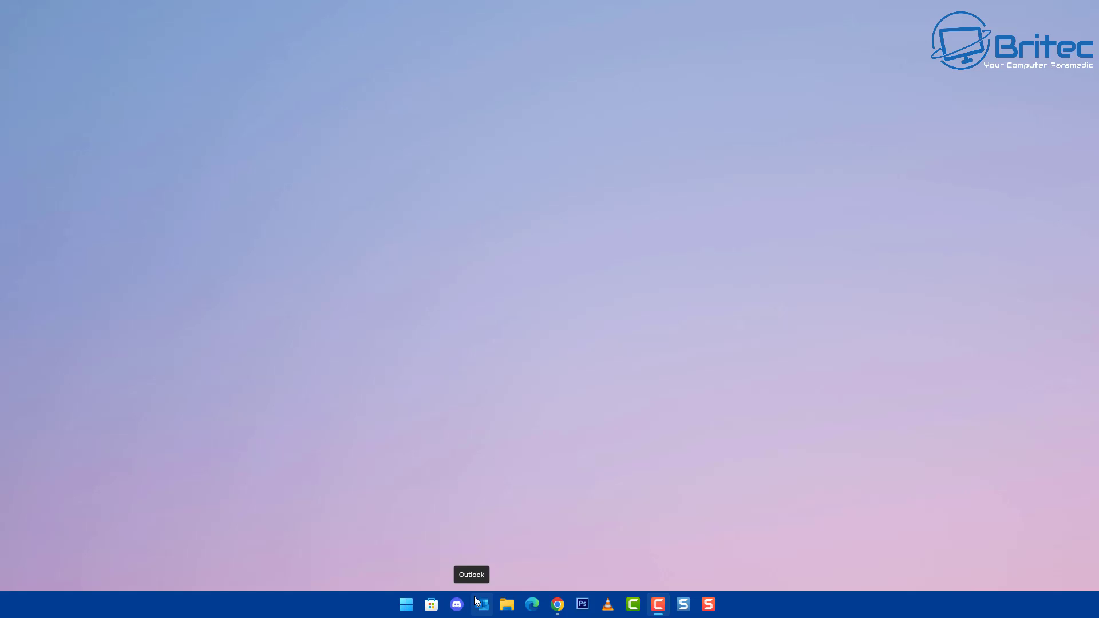
# Search Windows for "reliability" and open View reliability history.
pyautogui.click(405, 605)
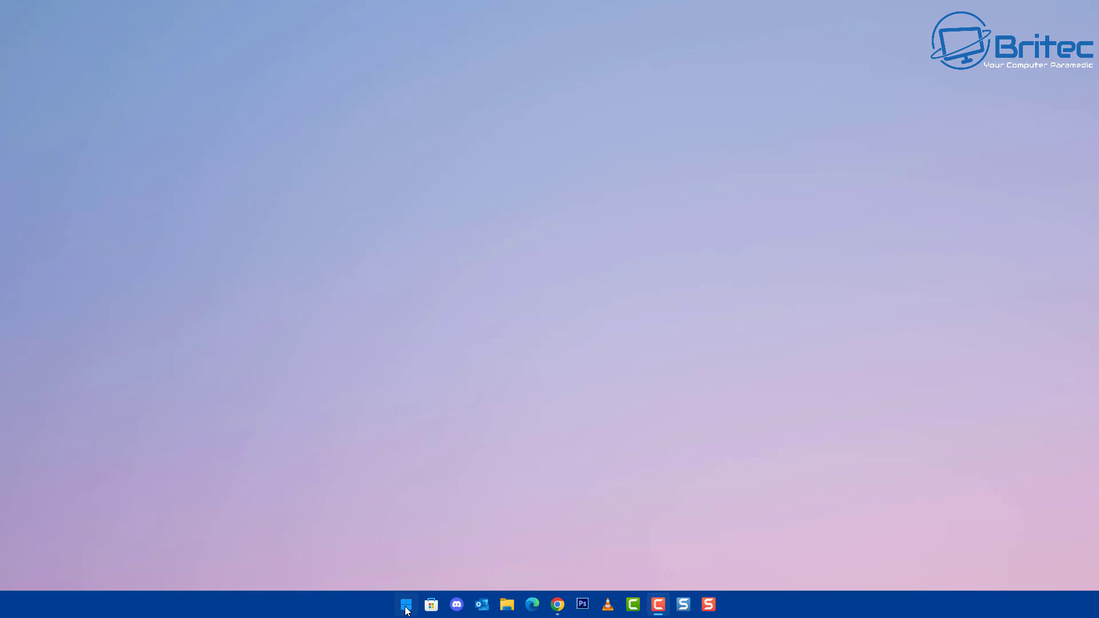
pyautogui.click(437, 199)
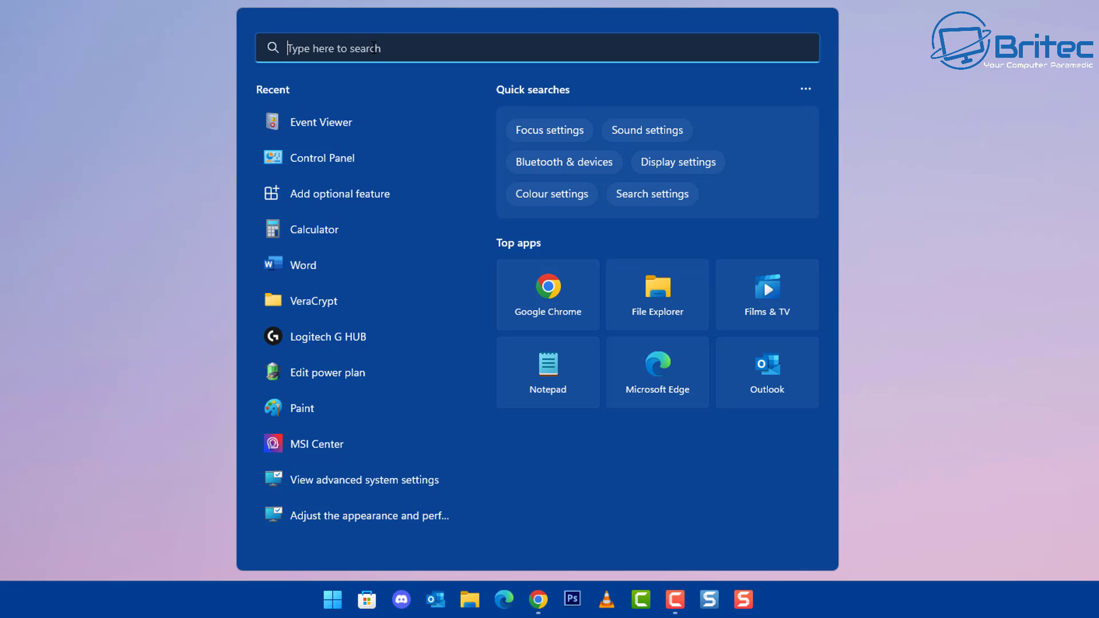
pyautogui.write('rel')
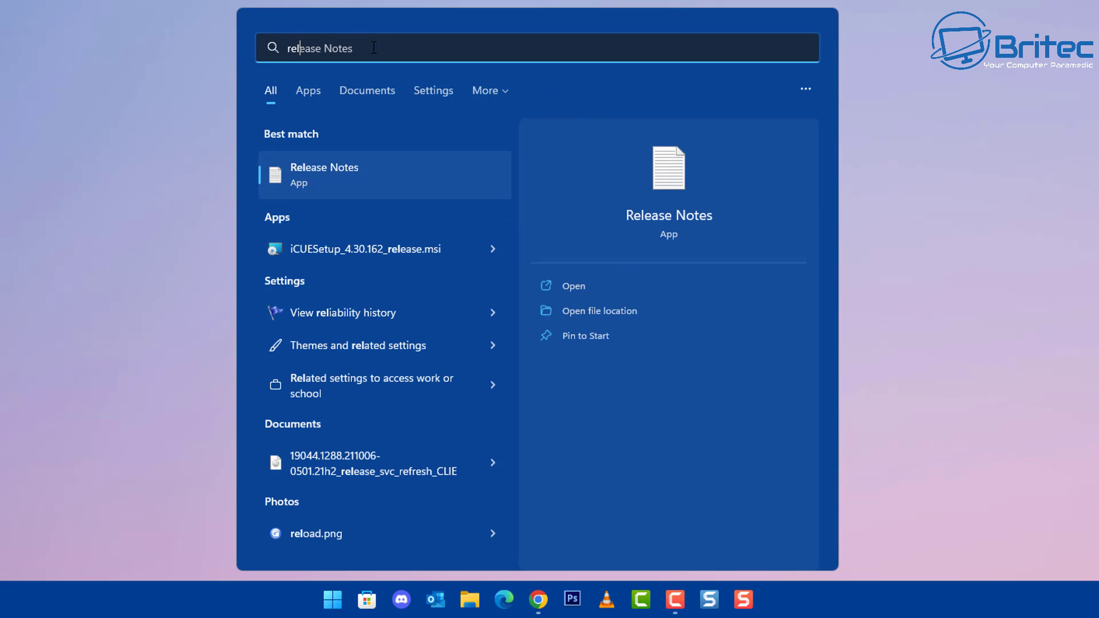
pyautogui.write('iabil')
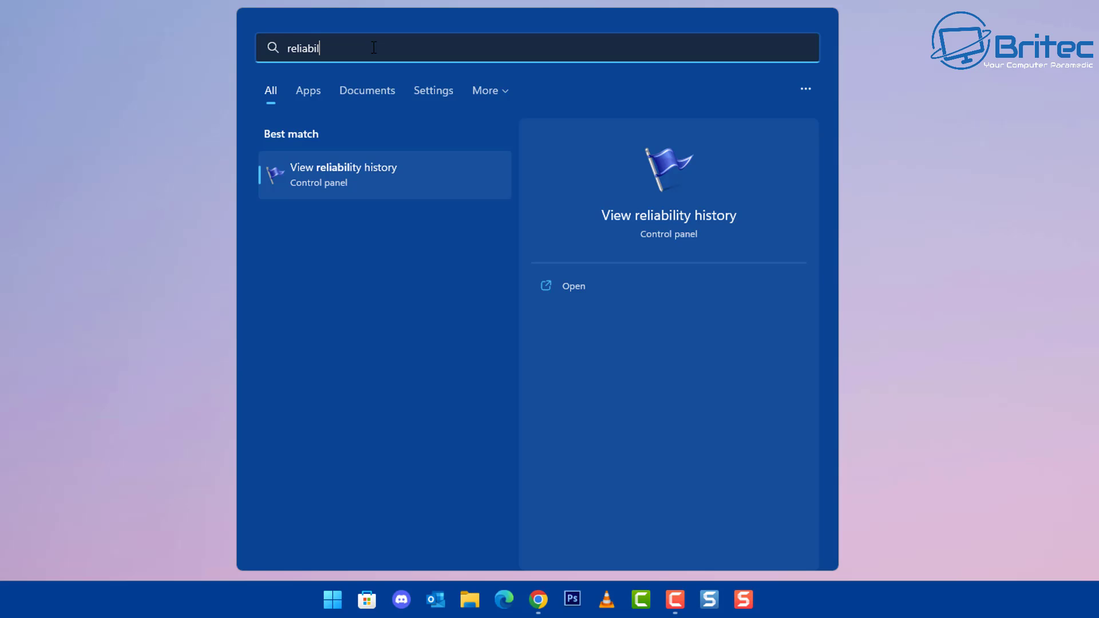
pyautogui.write('it')
pyautogui.click(348, 181)
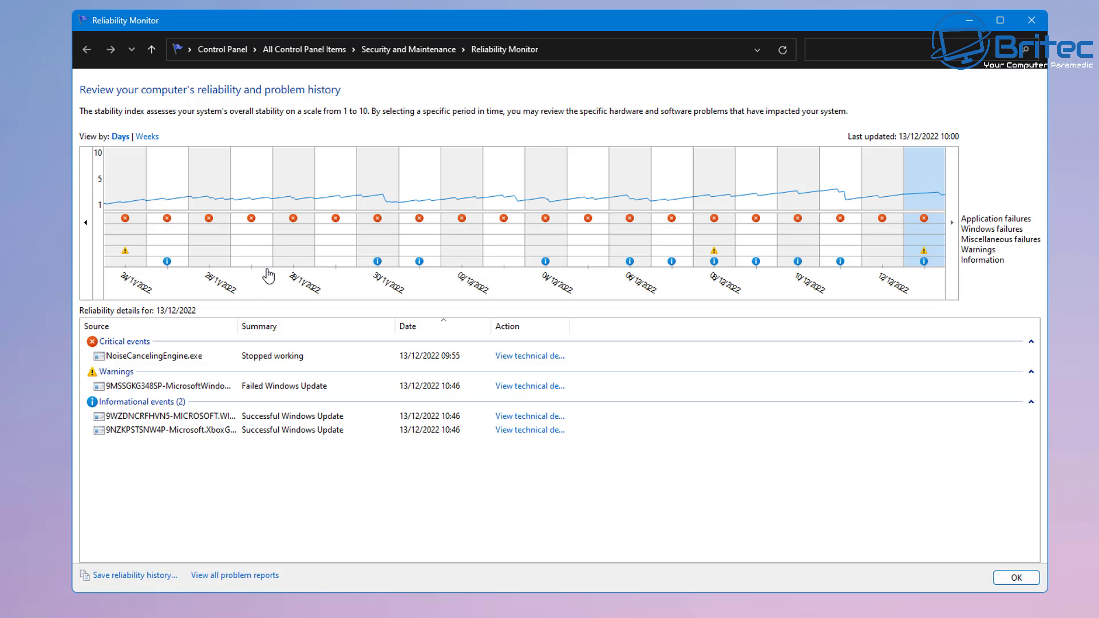
# Widen the Action column and open the technical details of the NoiseCancelingEngine.exe critical event for 13/12/2022.
pyautogui.click(144, 359)
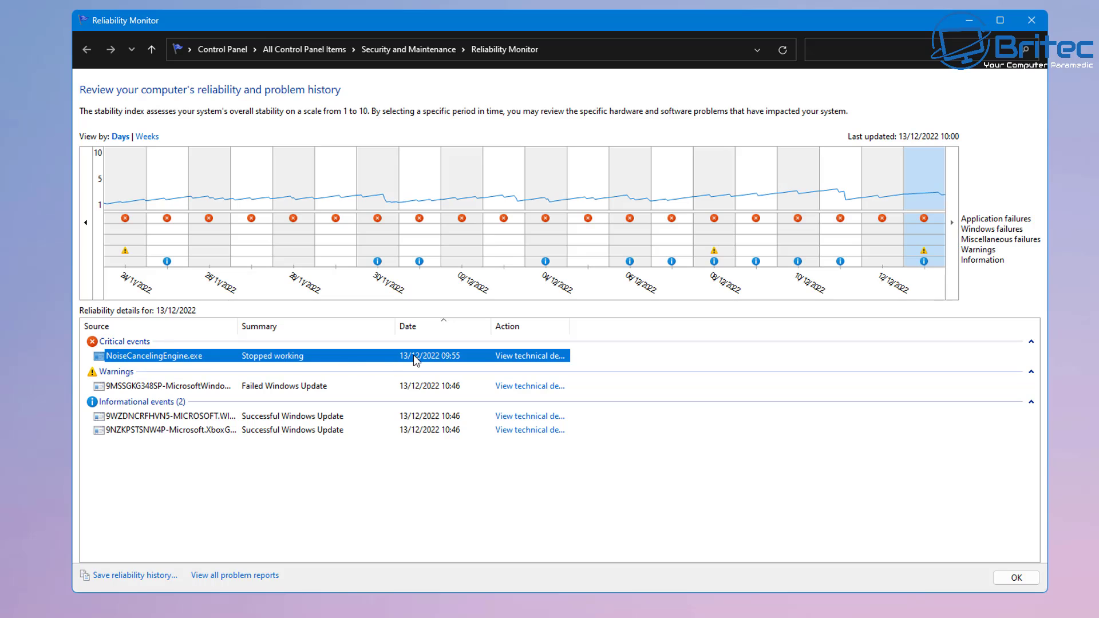
pyautogui.moveTo(570, 327); pyautogui.dragTo(628, 326)
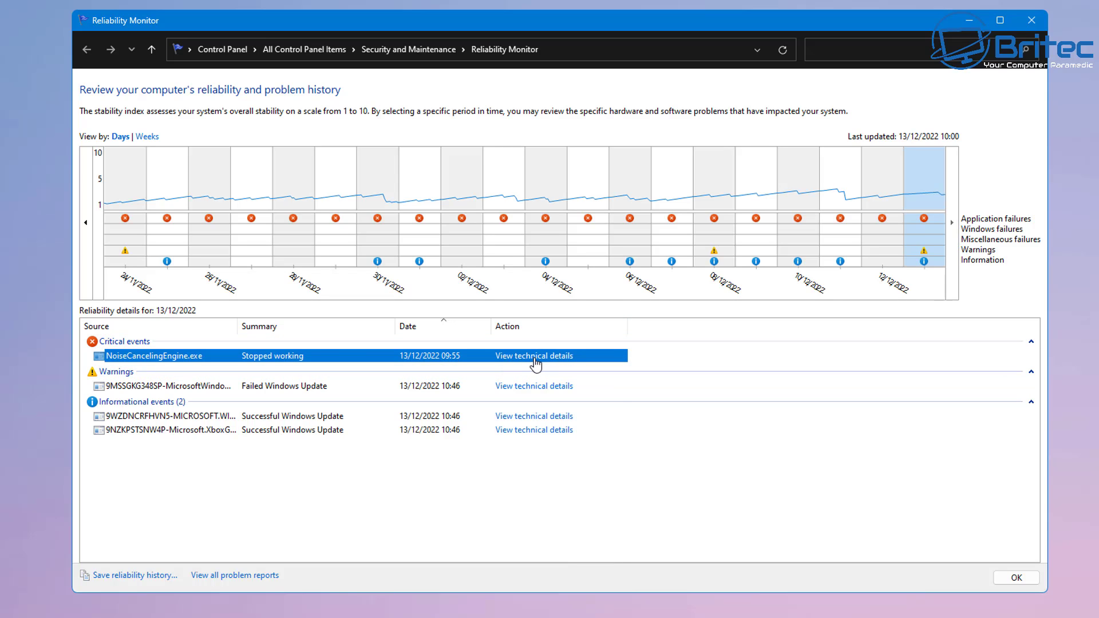
pyautogui.click(644, 358)
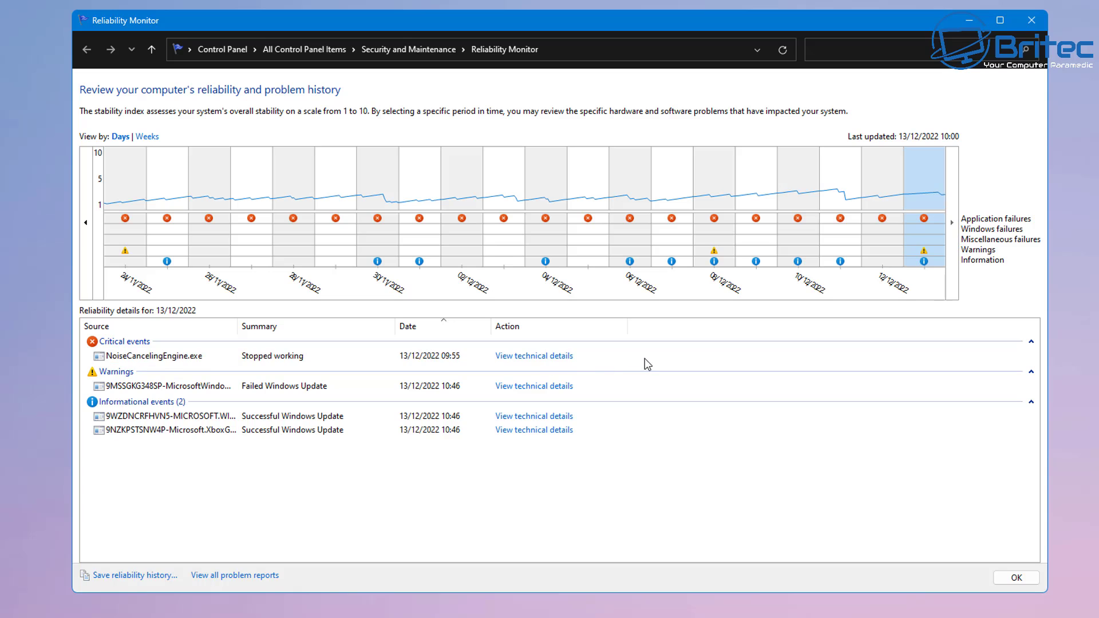
pyautogui.click(537, 357)
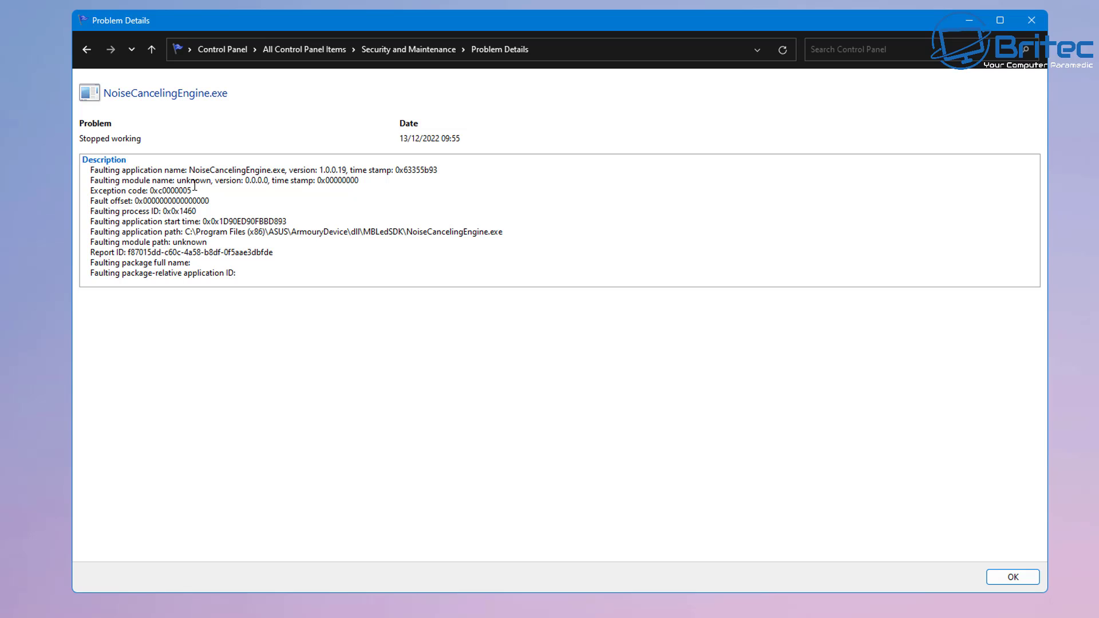
# Examine the exception code and the ArmouryDevice folder in the faulting application path, and return to the reliability overview.
pyautogui.moveTo(192, 191); pyautogui.dragTo(147, 190)
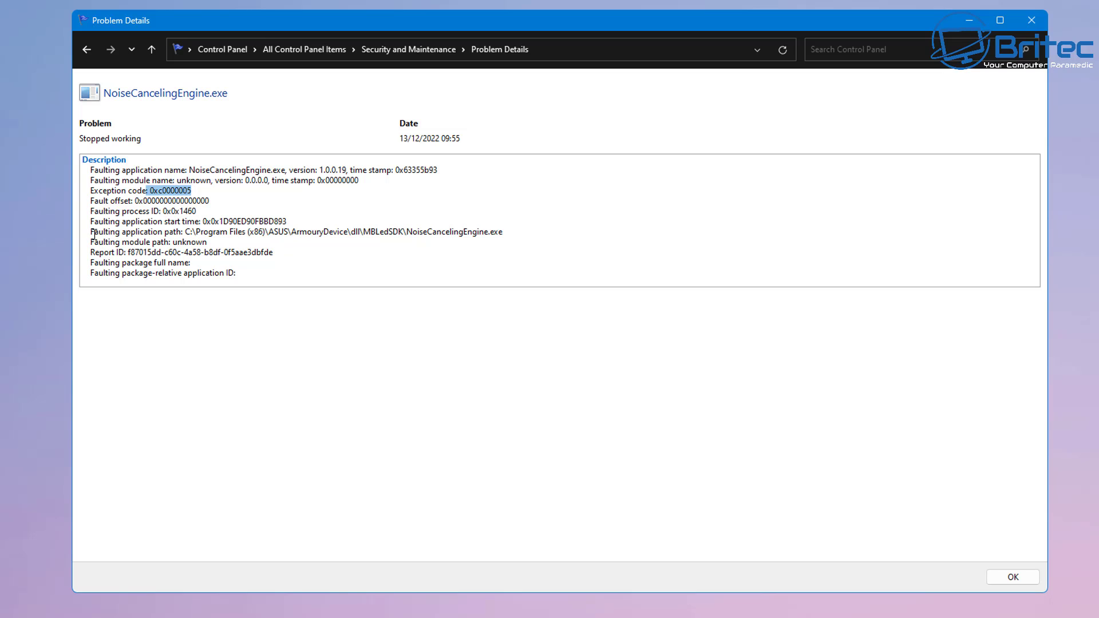
pyautogui.moveTo(93, 231); pyautogui.dragTo(517, 233)
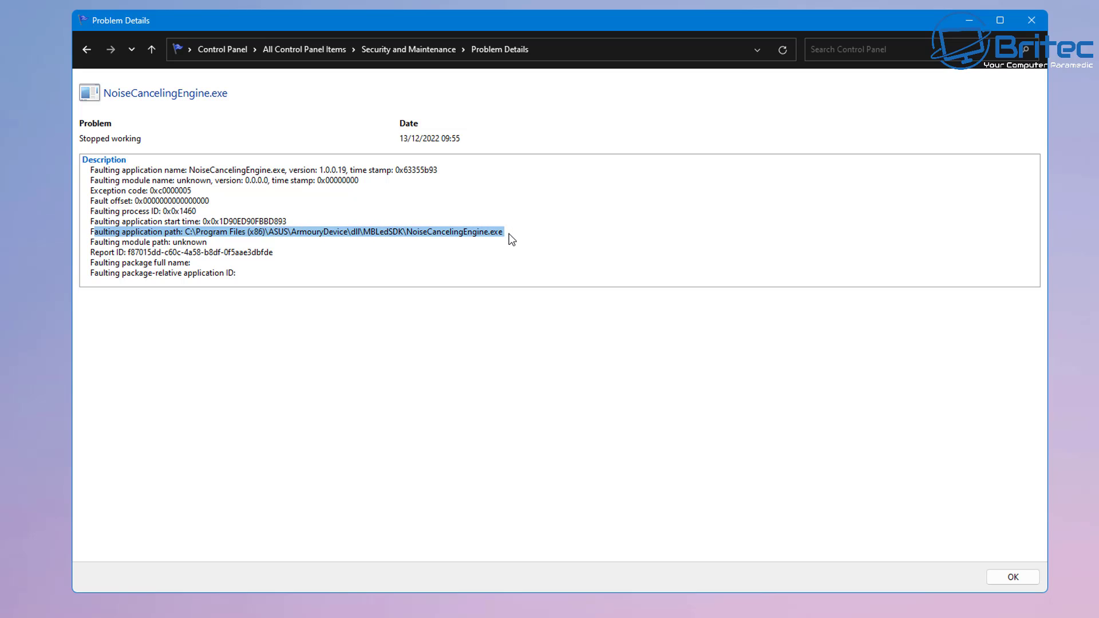
pyautogui.click(401, 234)
pyautogui.moveTo(348, 231); pyautogui.dragTo(290, 232)
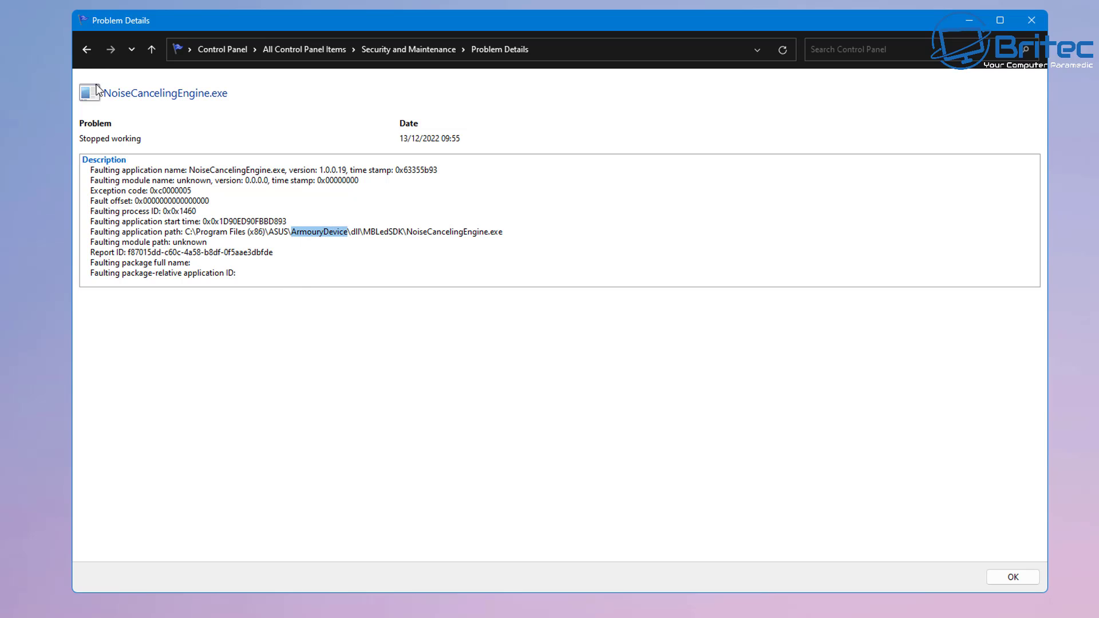
pyautogui.click(86, 49)
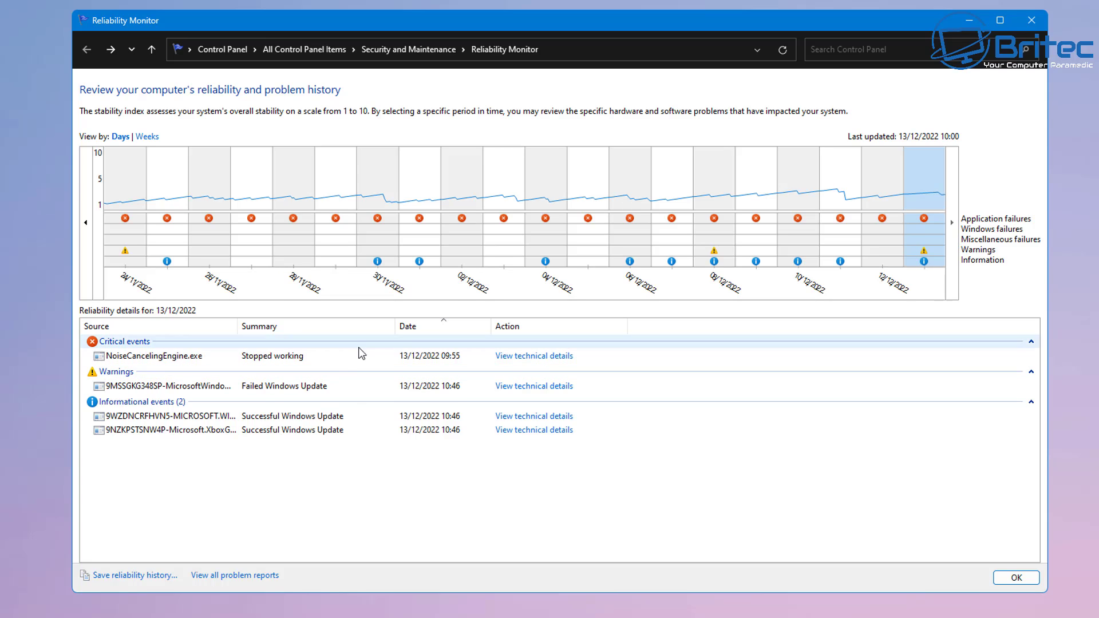
# Check the reliability details for 12/12/2022, 11/12/2022 and 10/12/2022, including the NoiseCancelingEngine.exe critical events.
pyautogui.click(880, 198)
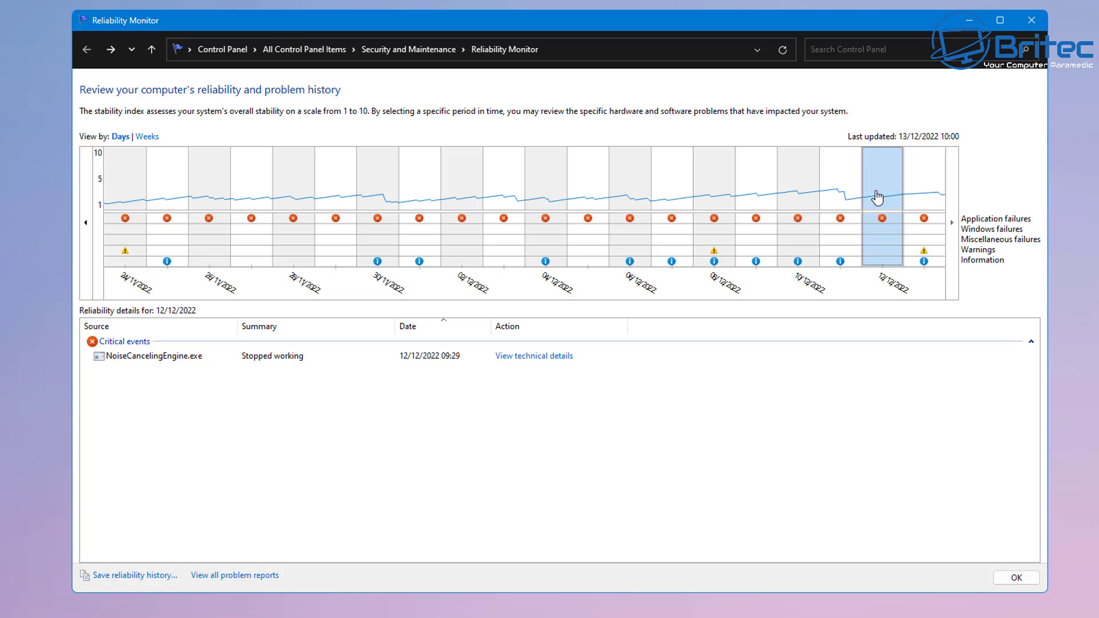
pyautogui.click(846, 198)
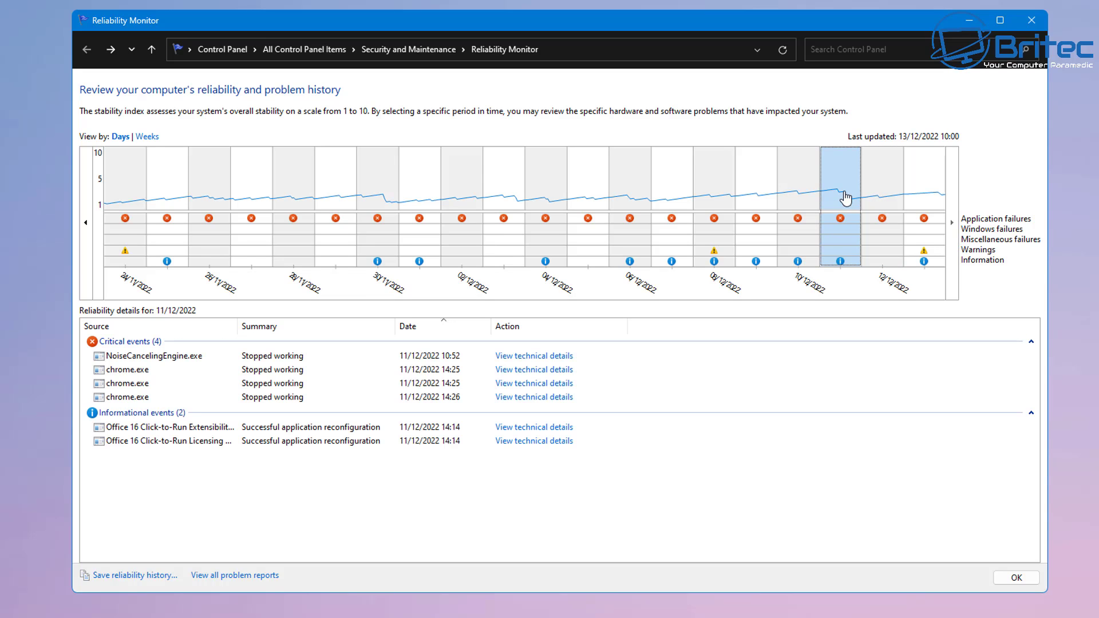
pyautogui.click(168, 357)
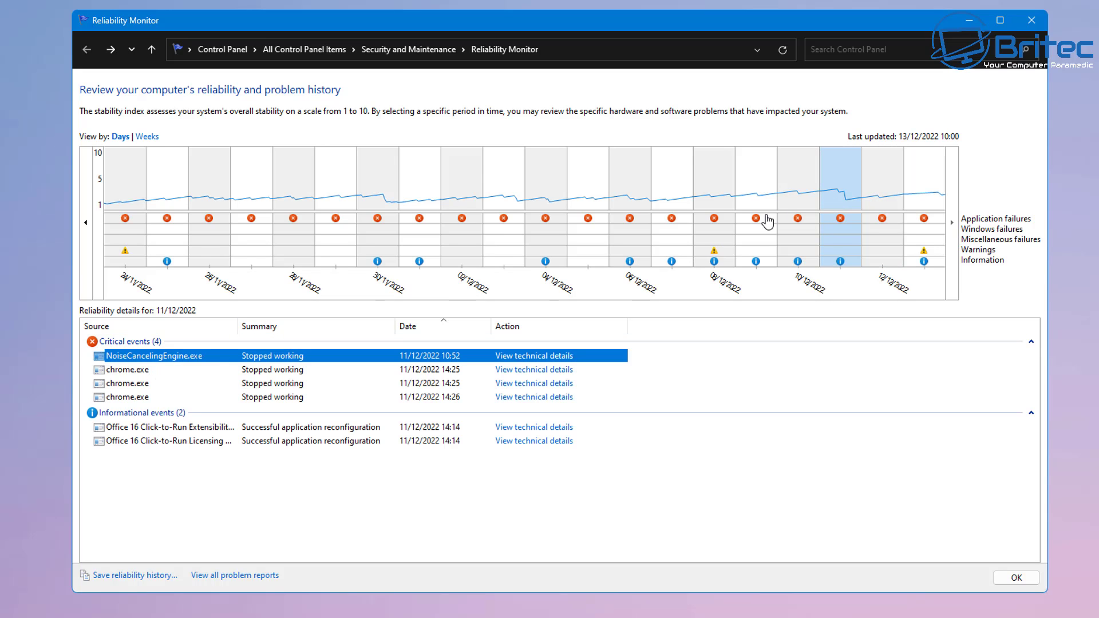
pyautogui.click(874, 187)
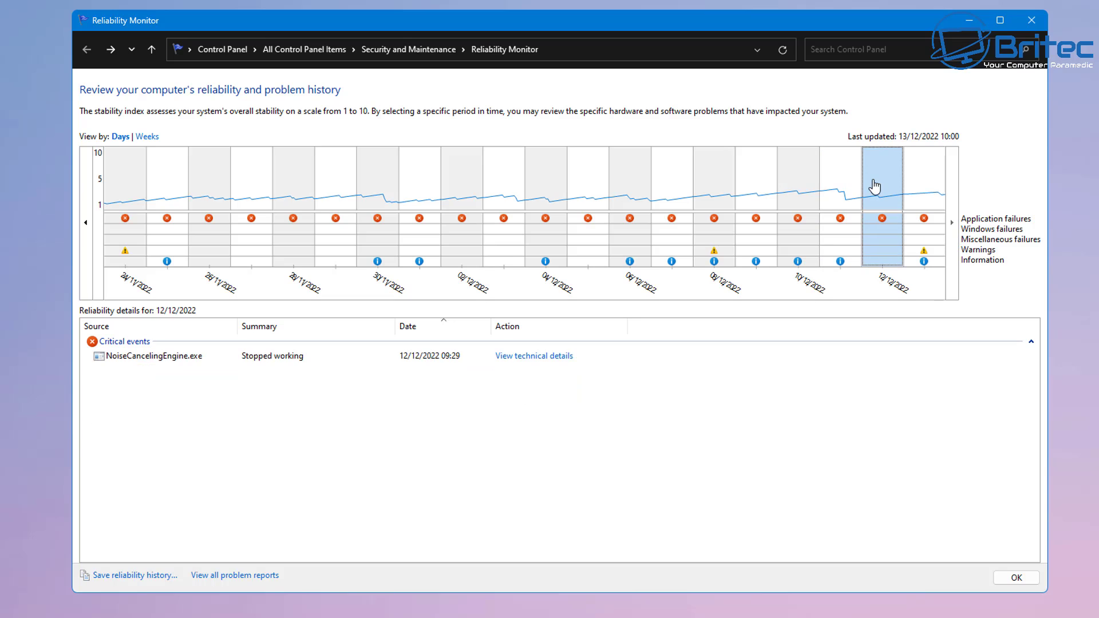
pyautogui.click(824, 191)
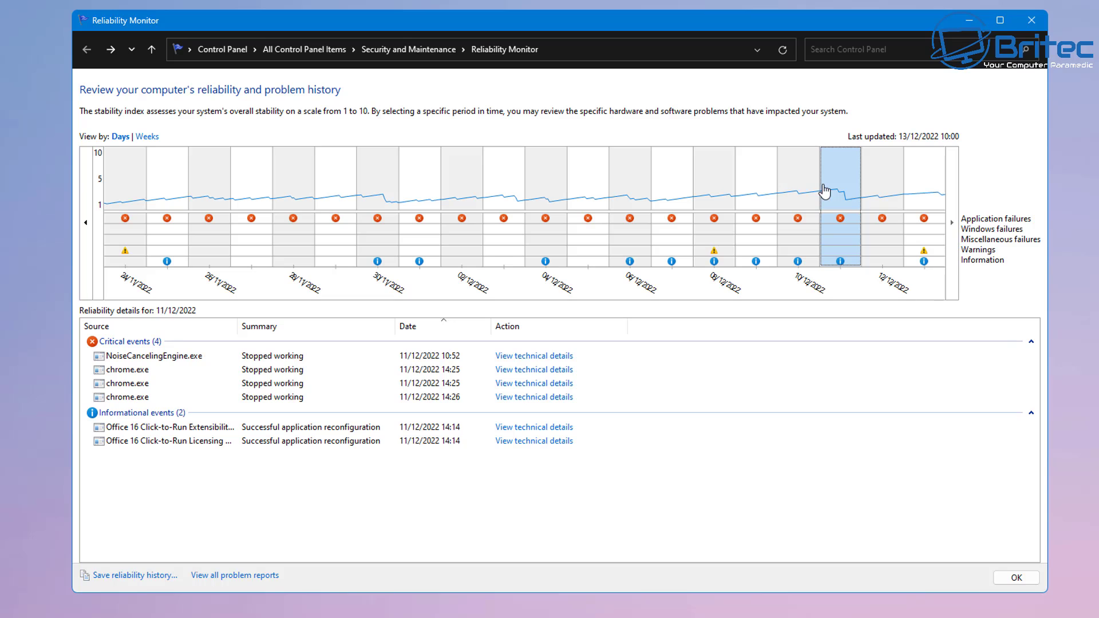
pyautogui.click(801, 191)
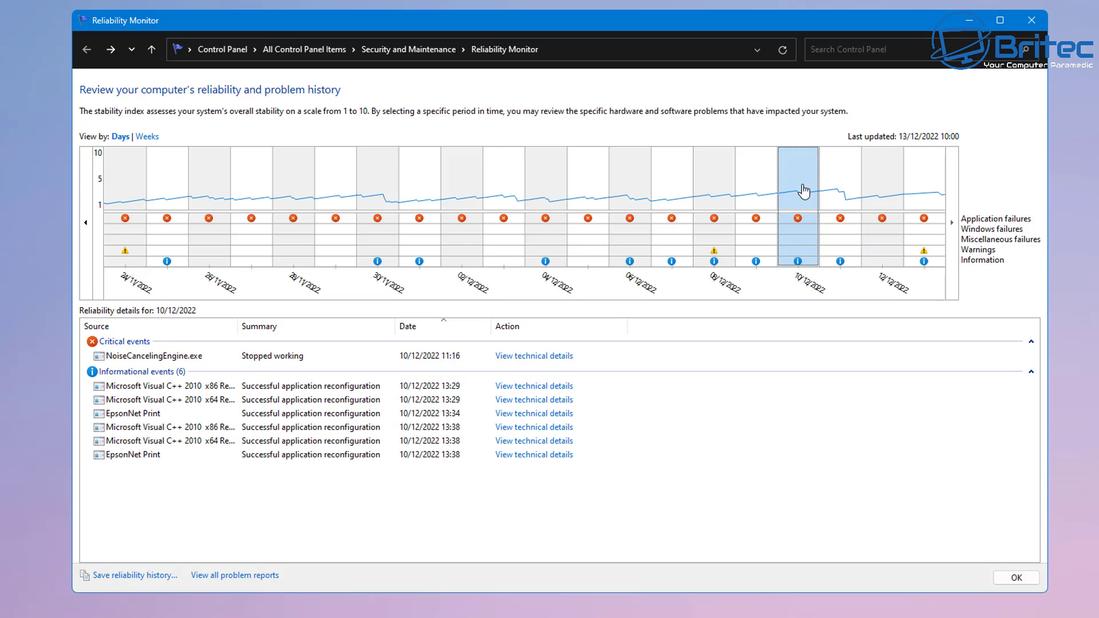
pyautogui.click(150, 356)
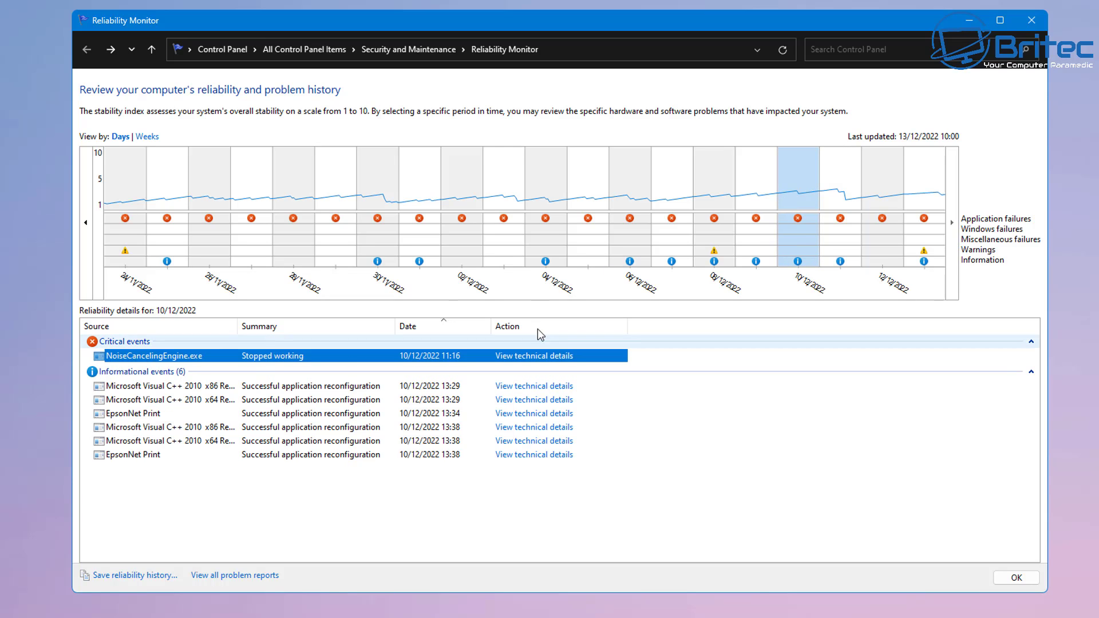
# Check the reliability details for 09/12/2022 and 08/12/2022, including the NoiseCancelingEngine.exe critical events.
pyautogui.click(757, 193)
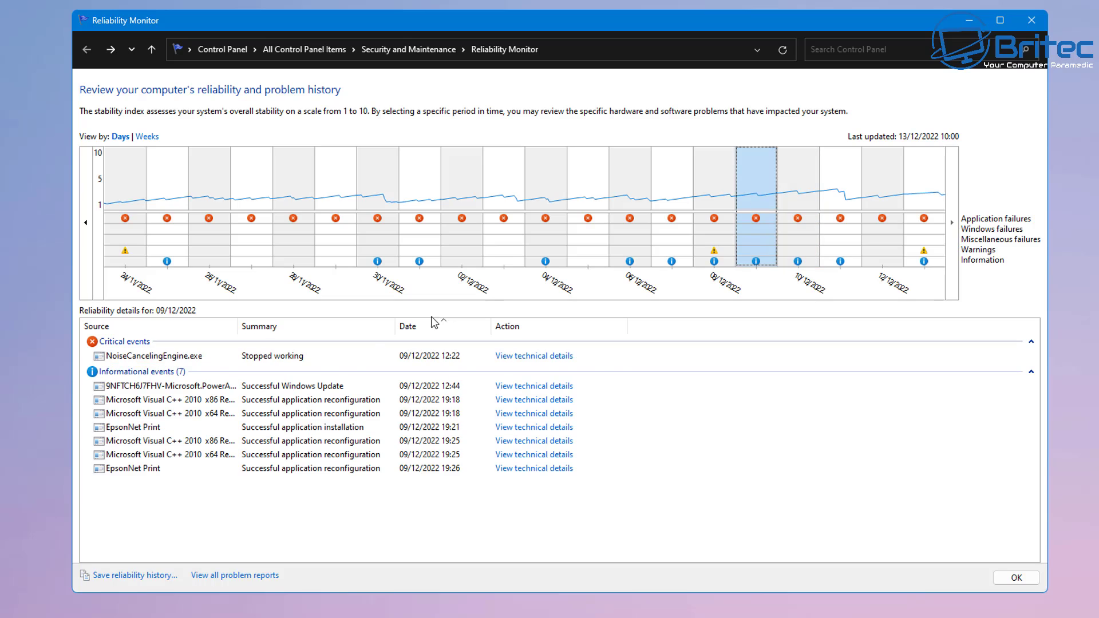
pyautogui.click(146, 358)
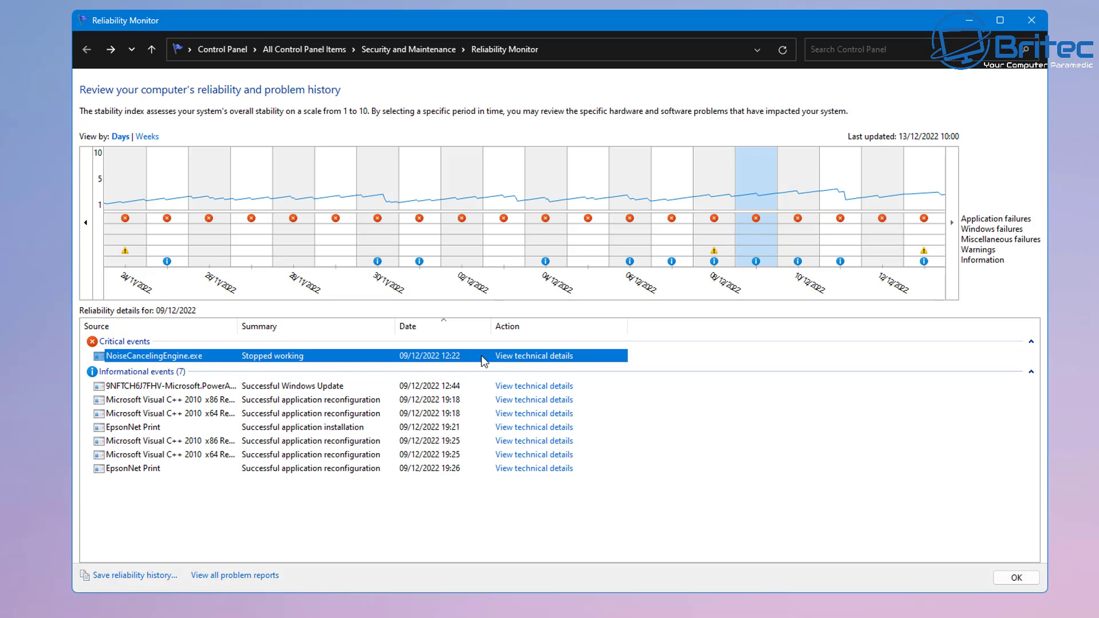
pyautogui.click(706, 195)
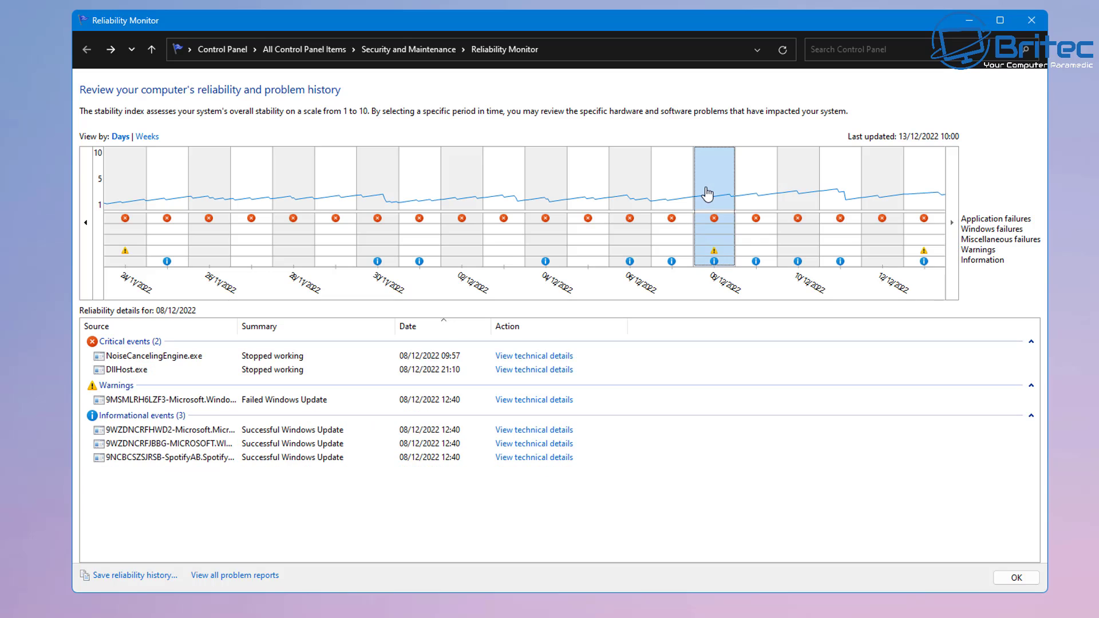
pyautogui.click(140, 357)
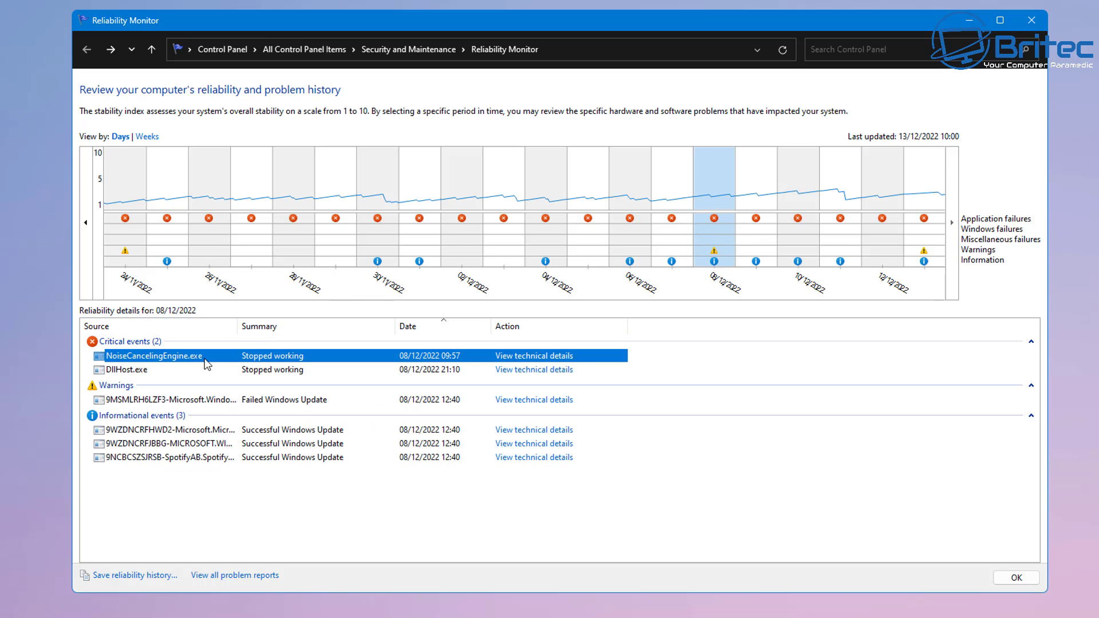
# Read the technical details of the NoiseCancelingEngine.exe critical event for 07/12/2022 and return to the reliability overview.
pyautogui.click(653, 207)
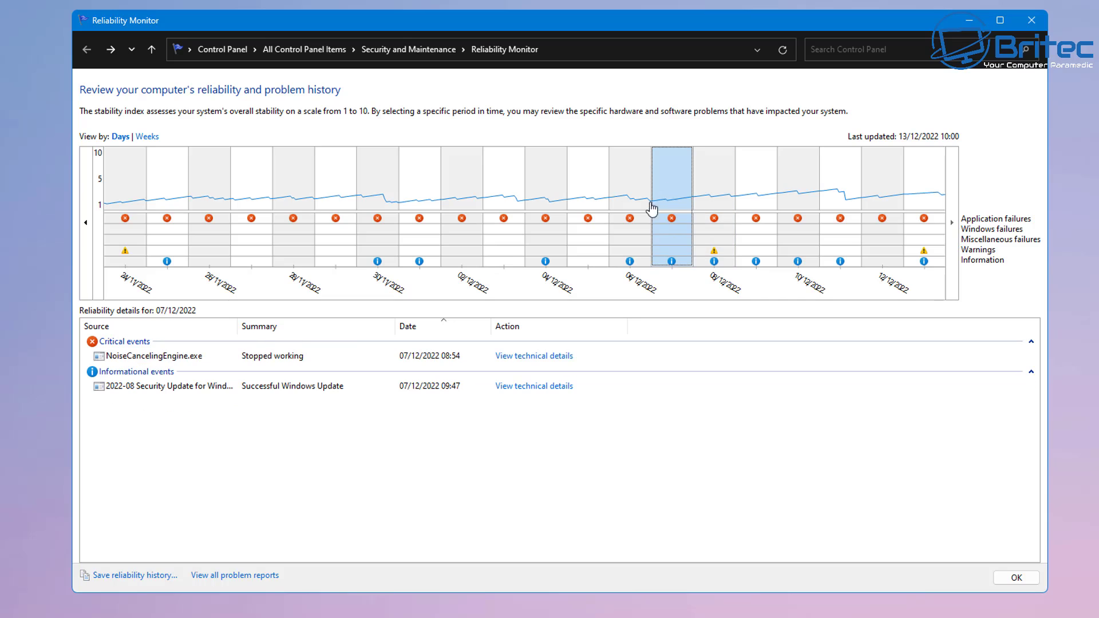
pyautogui.click(170, 357)
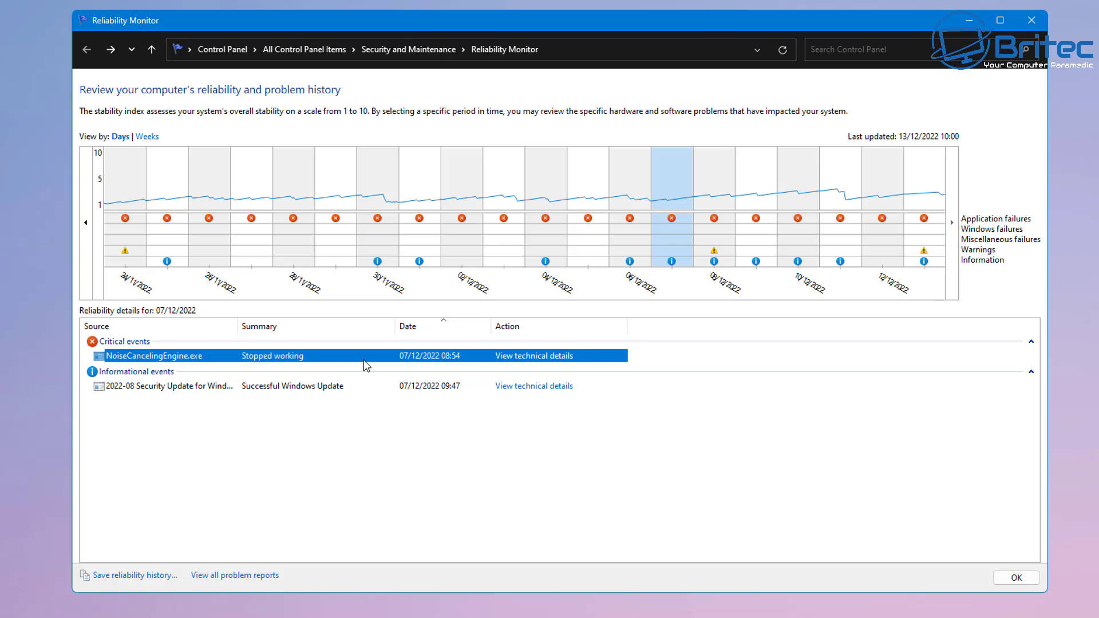
pyautogui.rightClick(270, 353)
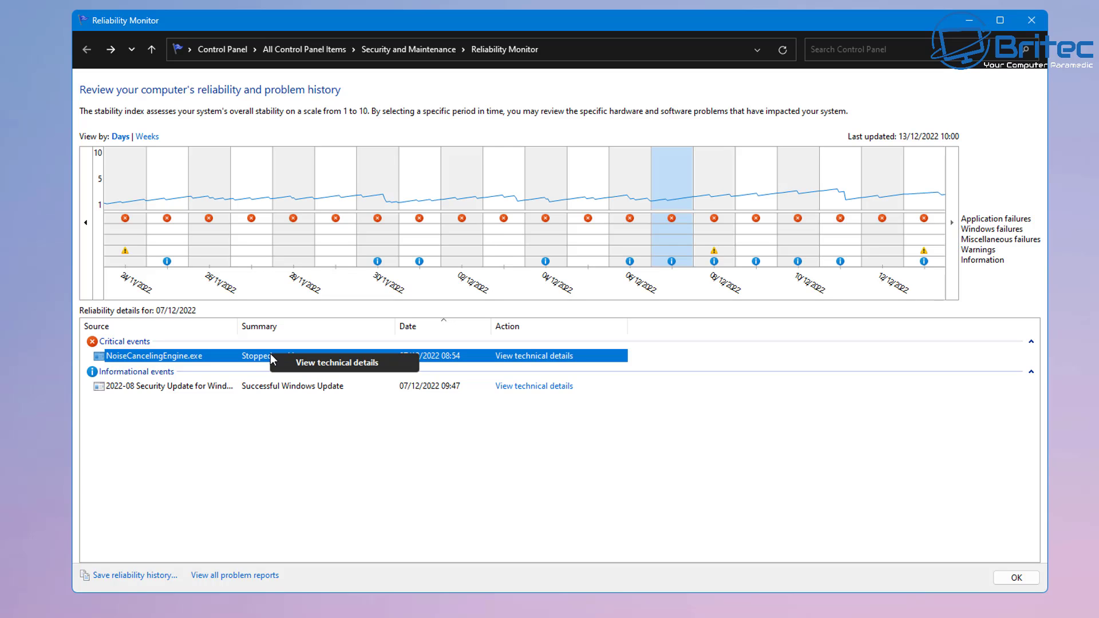
pyautogui.click(501, 359)
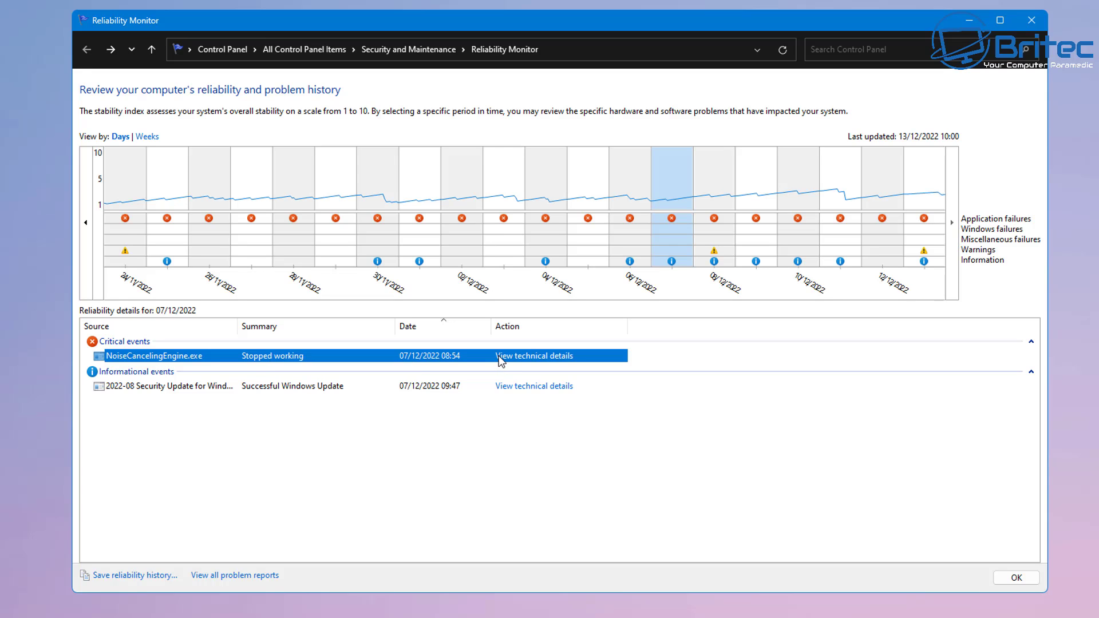
pyautogui.click(501, 359)
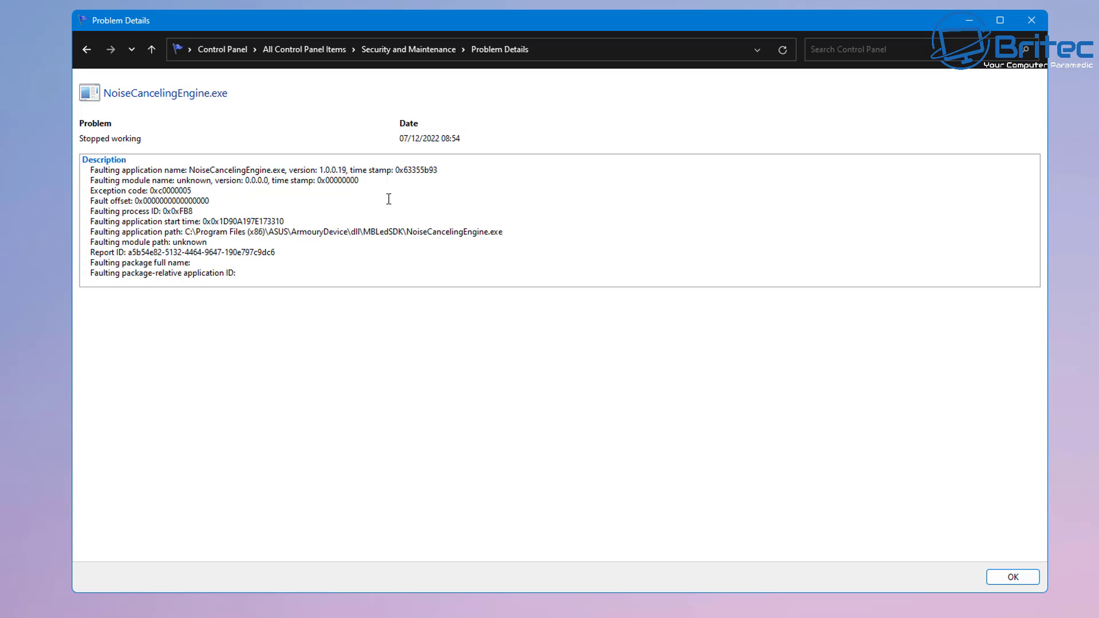
pyautogui.click(78, 50)
# Compare the critical events for 06/12/2022, 04/12/2022, 24/11/2022 and the days from 26/11/2022 to 28/11/2022.
pyautogui.click(628, 185)
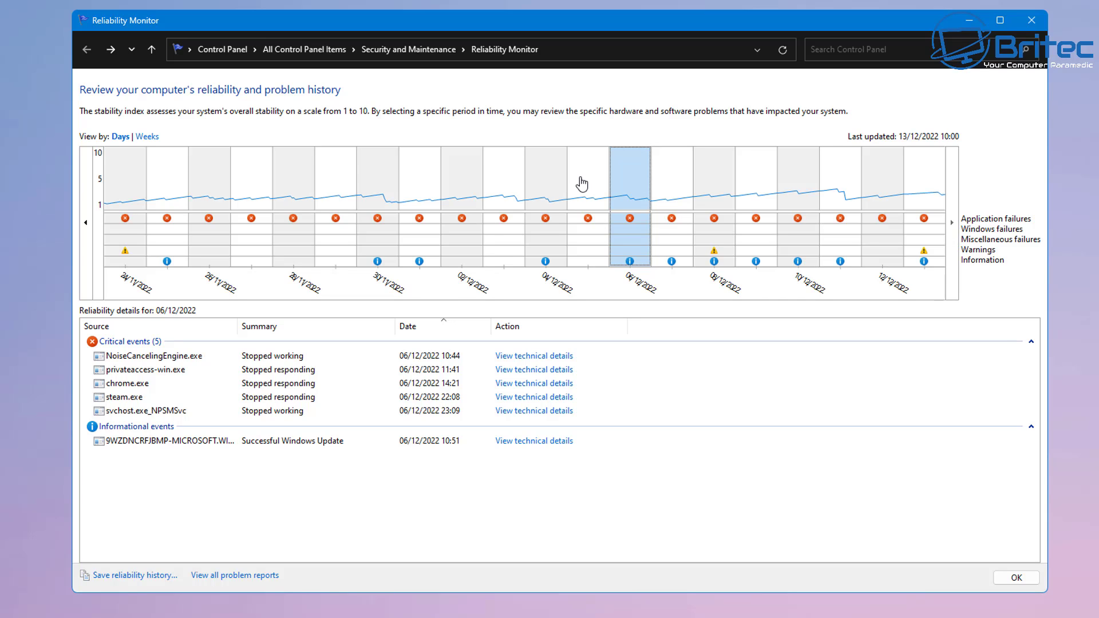
pyautogui.click(553, 189)
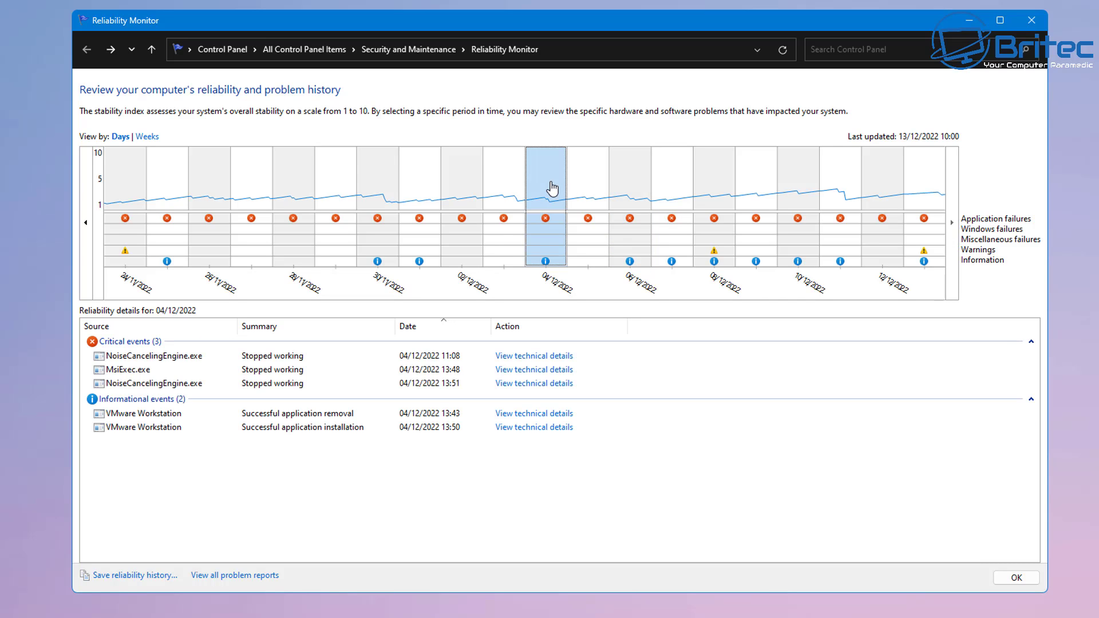
pyautogui.click(131, 196)
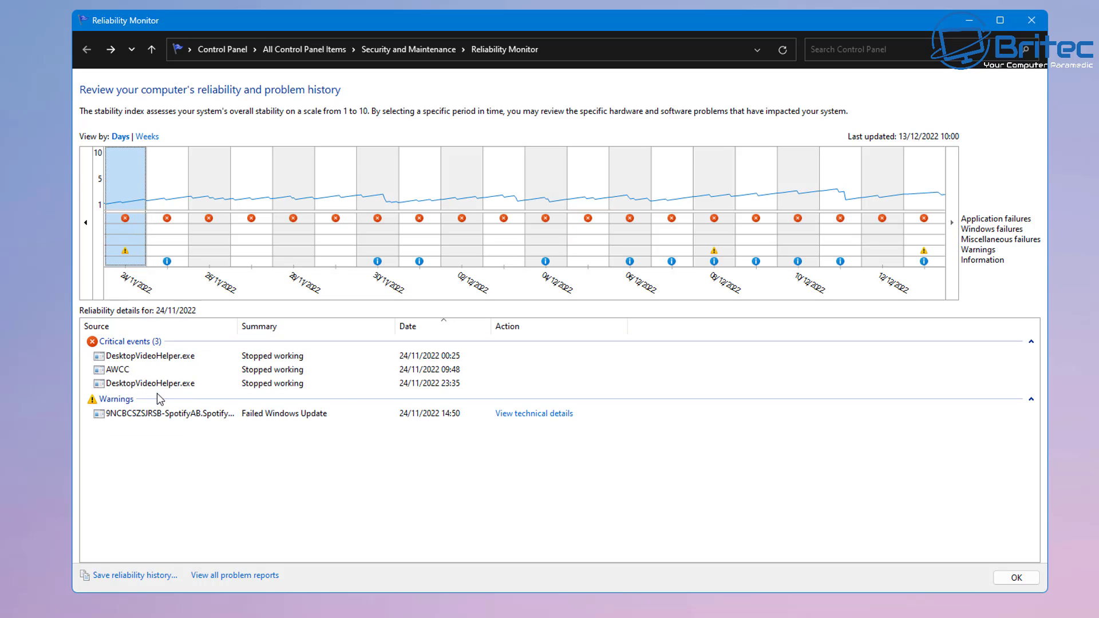
pyautogui.click(218, 197)
pyautogui.click(252, 197)
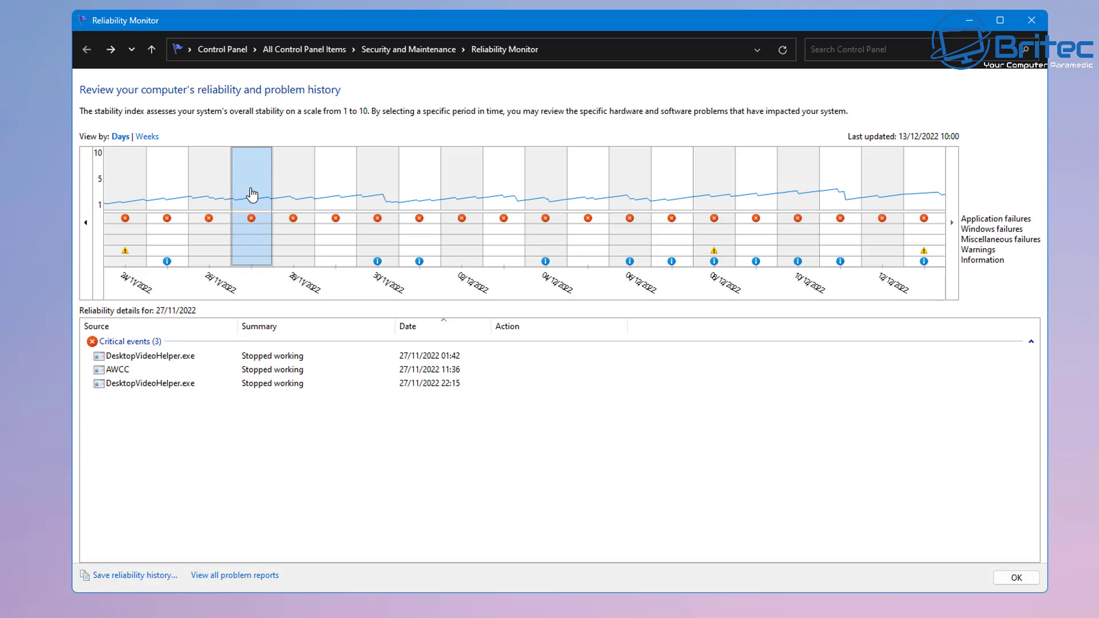
pyautogui.click(302, 197)
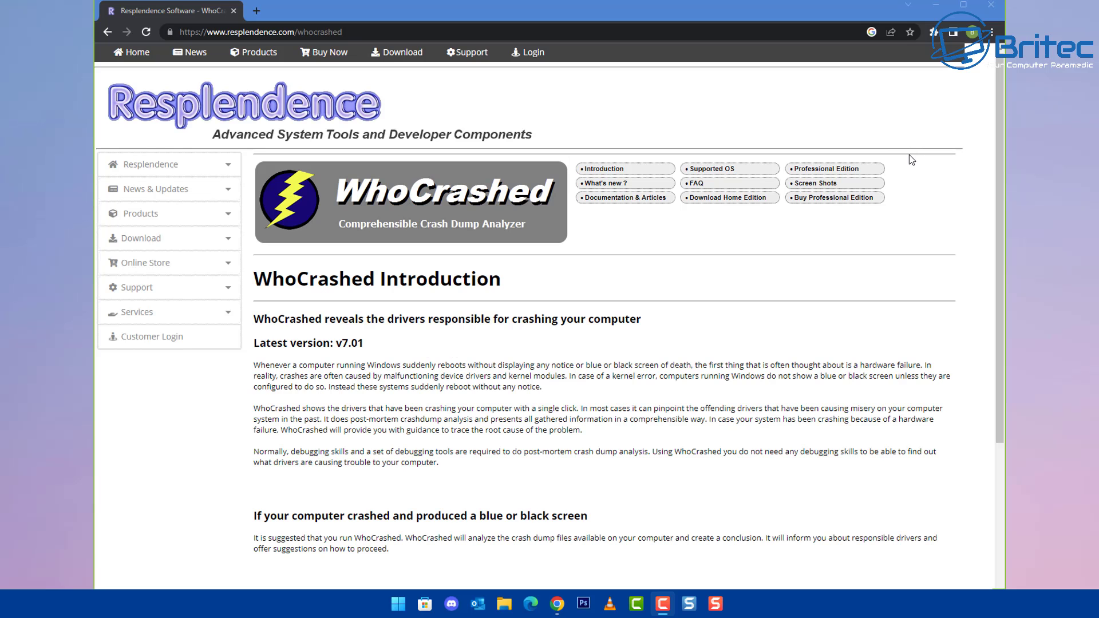
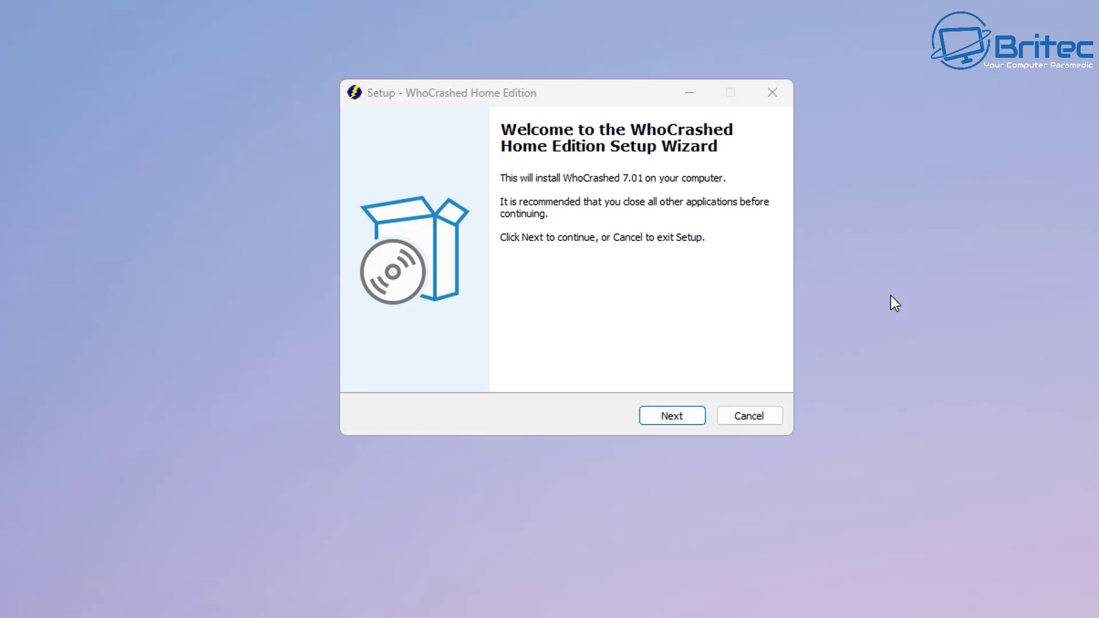
# Install WhoCrashed Home Edition 7.01 with the default settings, accepting the licence agreement, and launch it when setup finishes.
pyautogui.click(674, 416)
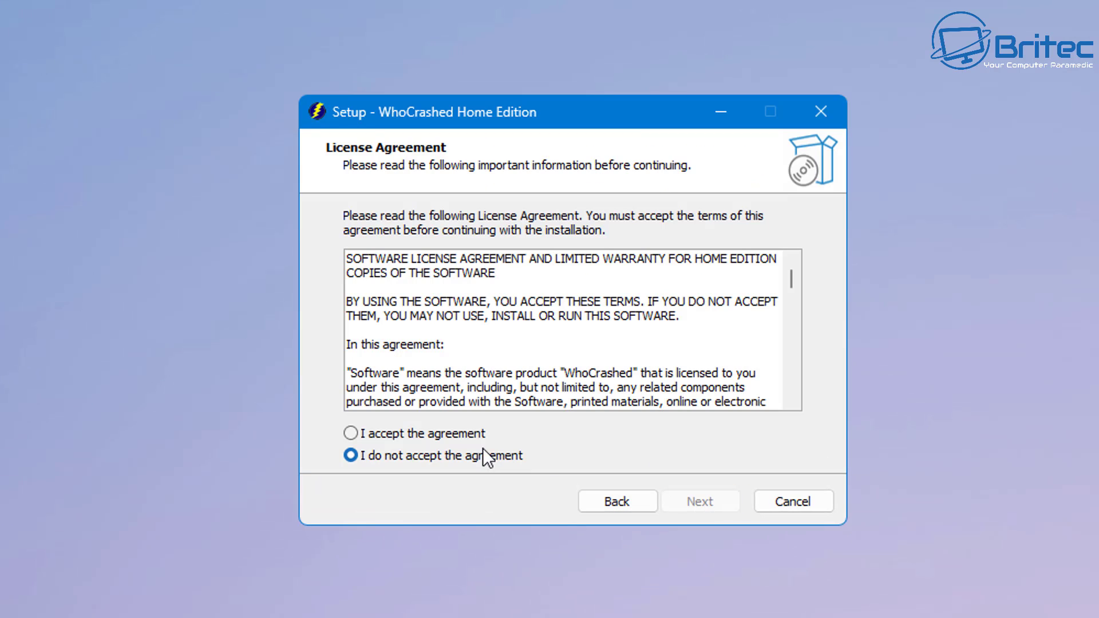
pyautogui.click(454, 435)
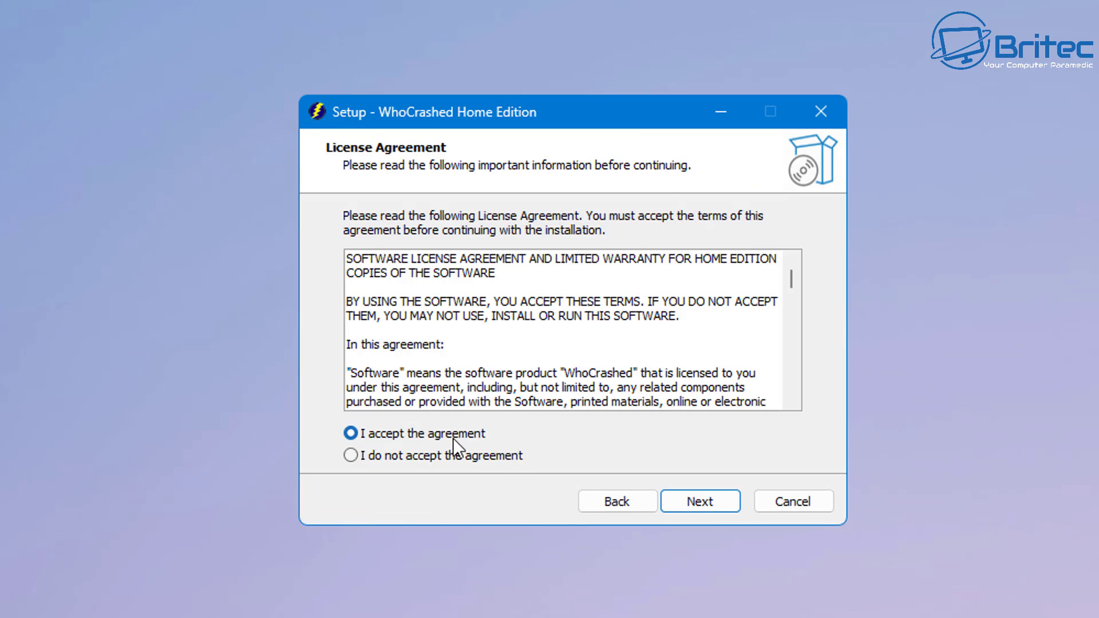
pyautogui.click(707, 502)
pyautogui.click(706, 502)
pyautogui.click(706, 502)
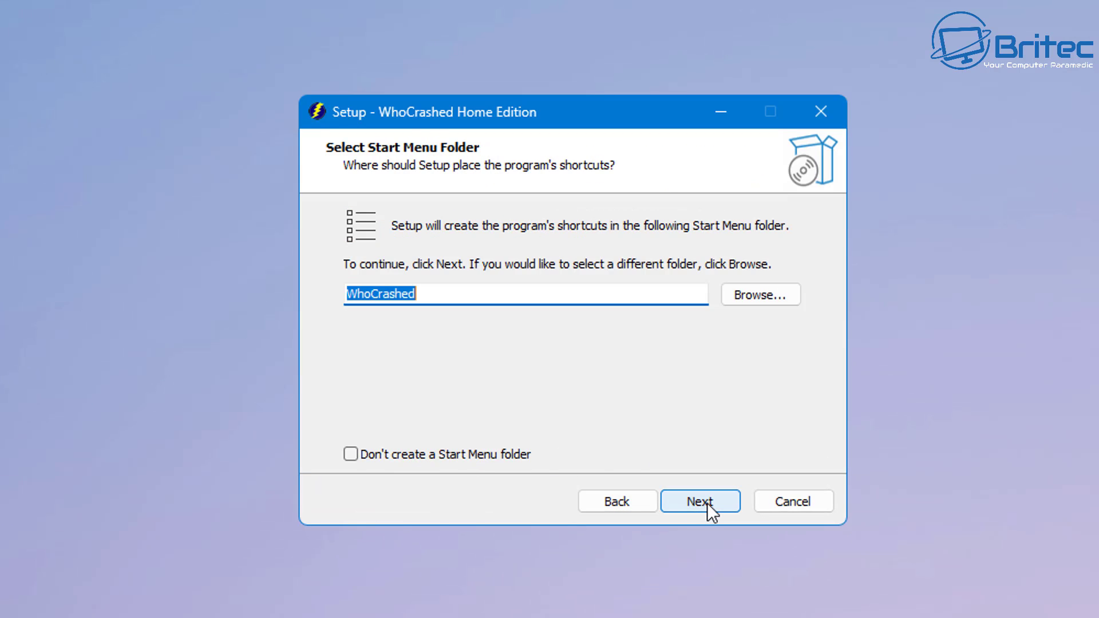
pyautogui.click(706, 503)
pyautogui.click(706, 502)
pyautogui.click(706, 503)
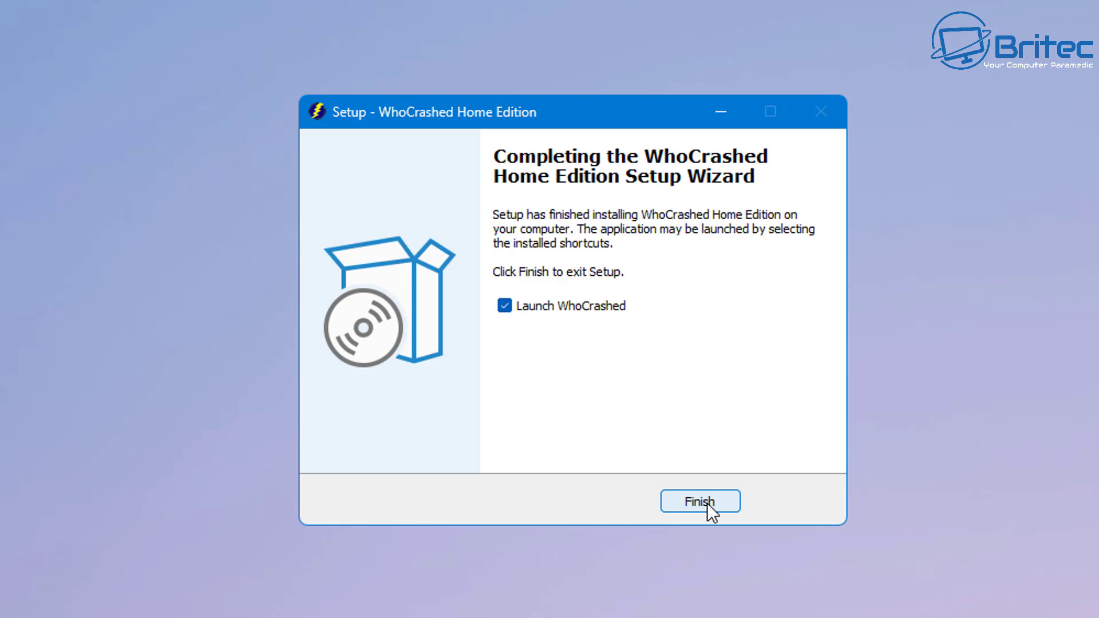
pyautogui.click(706, 503)
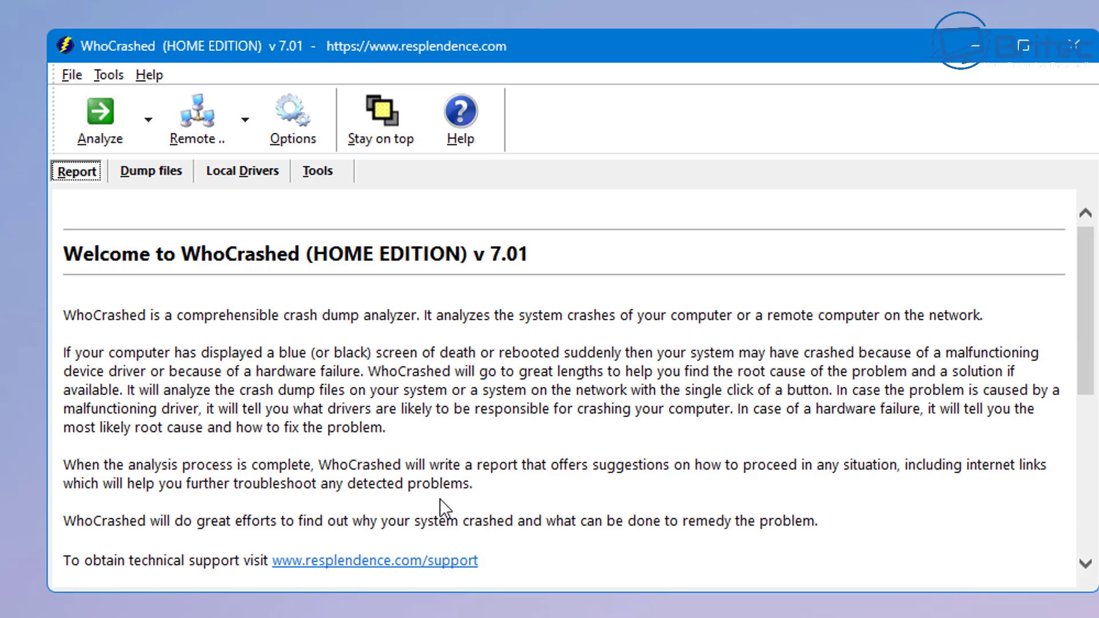
# Analyze the computer's crash dumps and go to the Crash Dump Analysis section of the report.
pyautogui.click(98, 132)
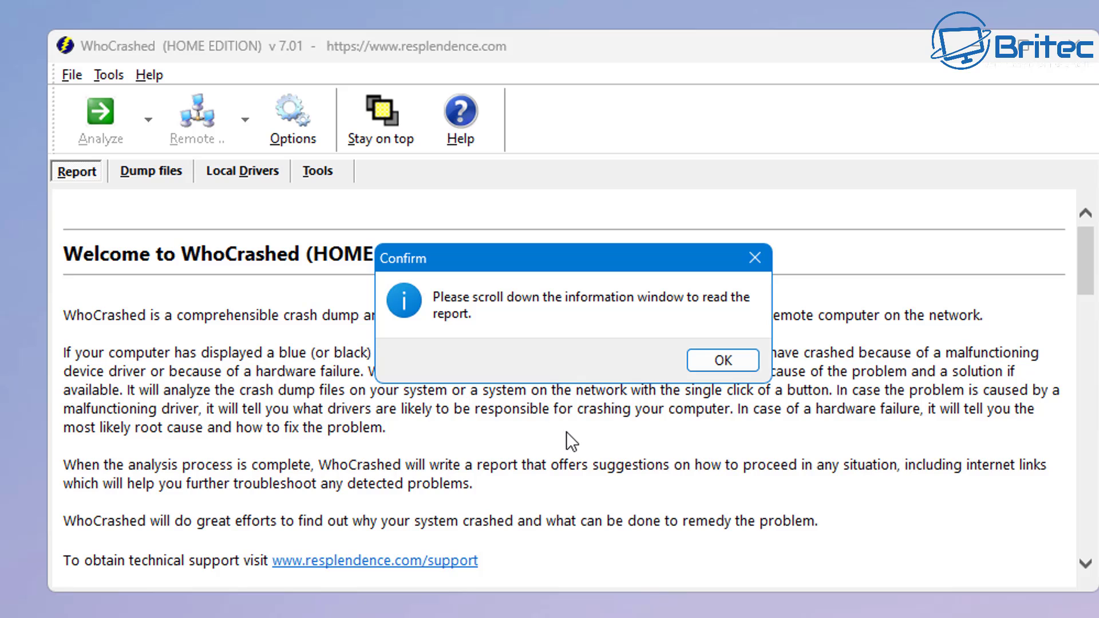
pyautogui.click(728, 367)
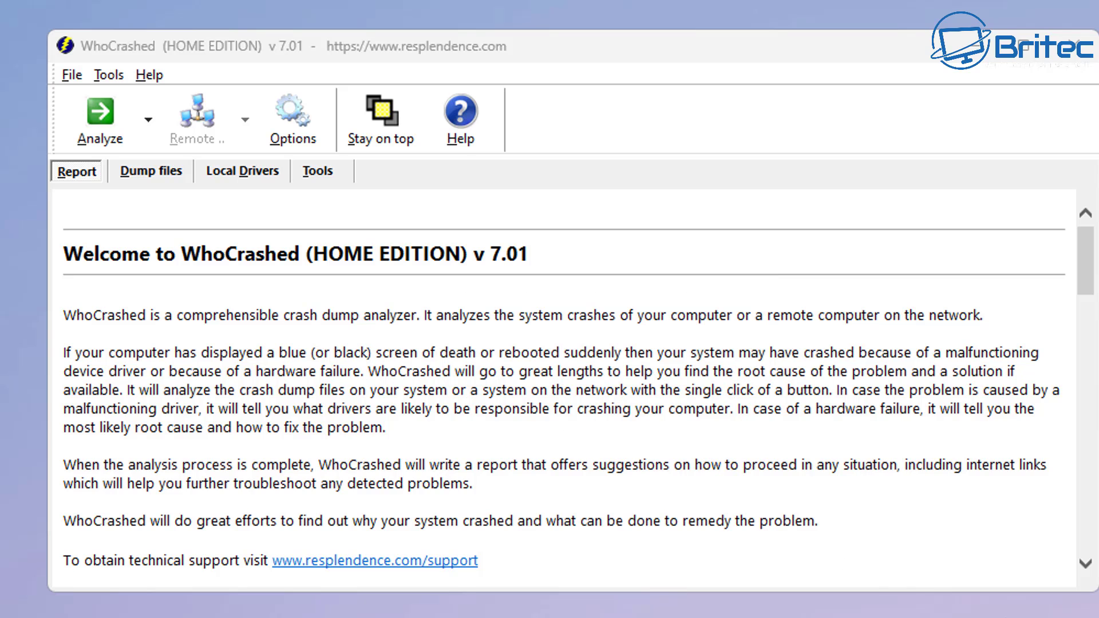
pyautogui.moveTo(1085, 246); pyautogui.dragTo(1038, 357)
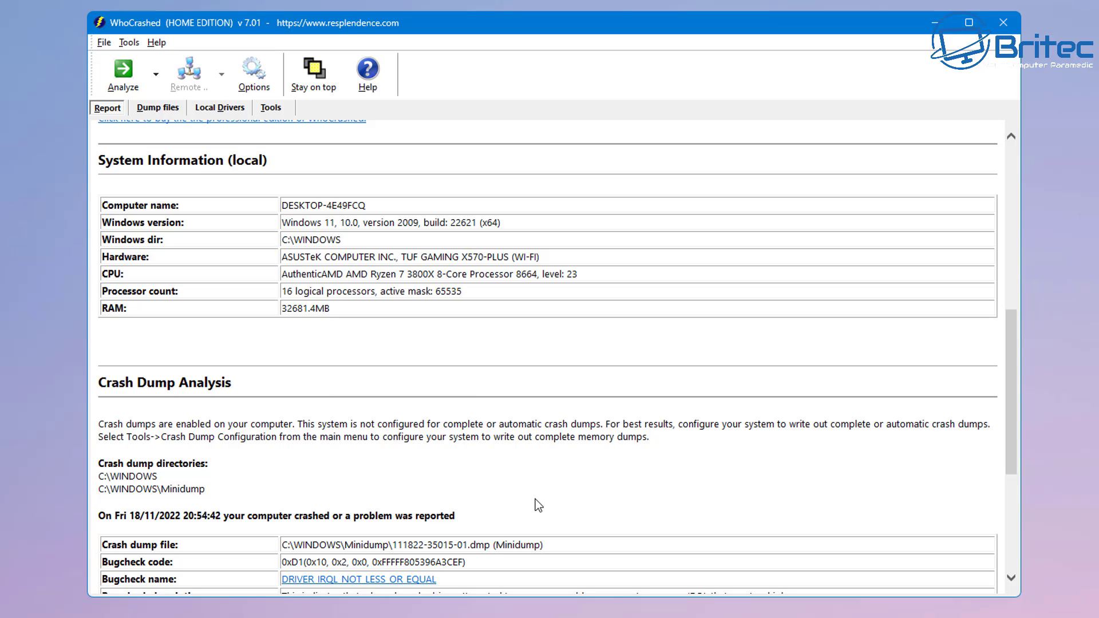
pyautogui.scroll(-3, 534, 500)
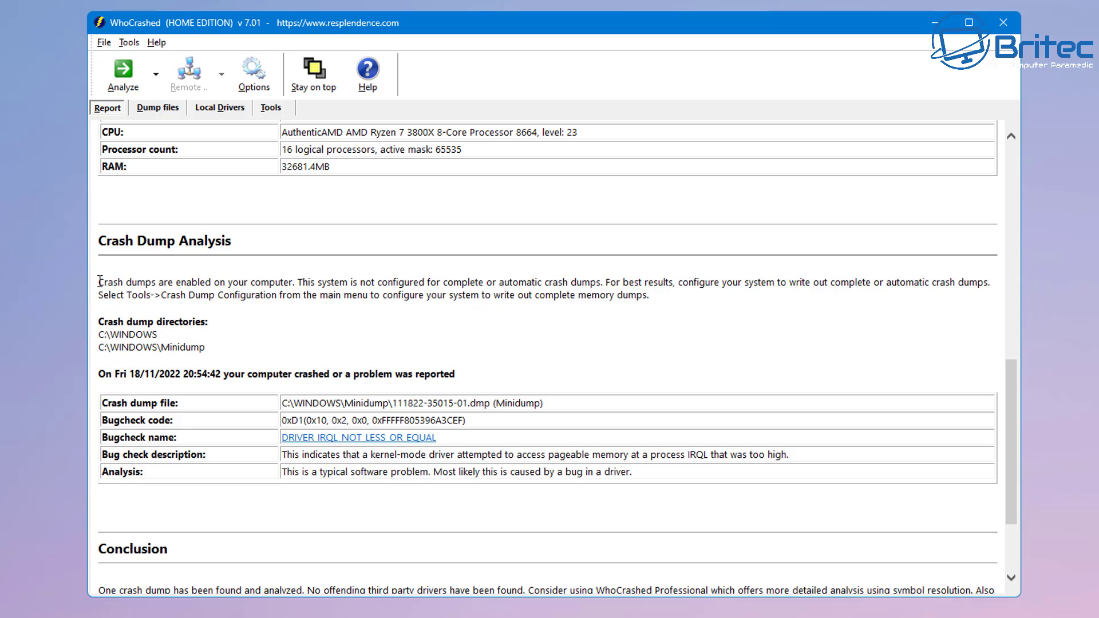
# Examine the crash dump status, the bugcheck analysis of the 18/11/2022 crash and the report's conclusion.
pyautogui.moveTo(99, 282); pyautogui.dragTo(293, 284)
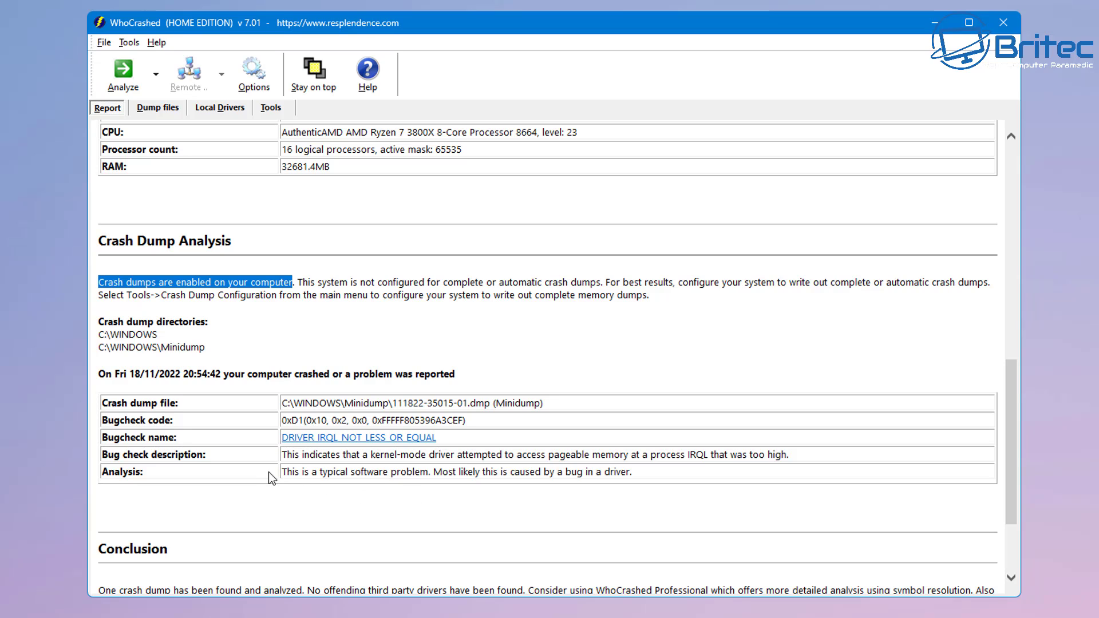
pyautogui.moveTo(284, 471); pyautogui.dragTo(647, 474)
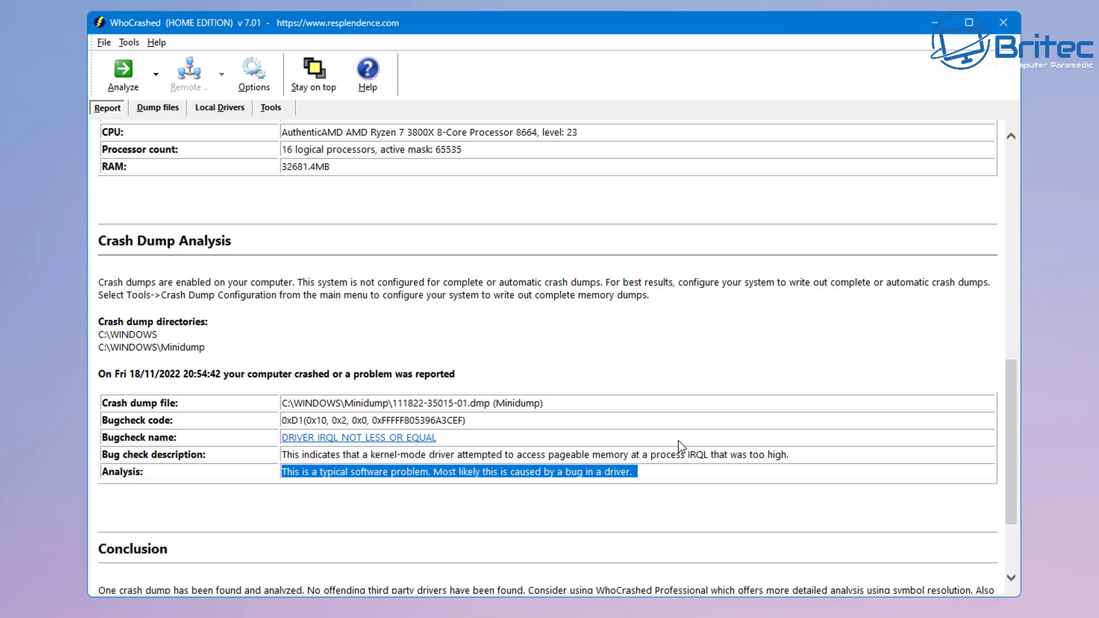
pyautogui.scroll(-3, 702, 447)
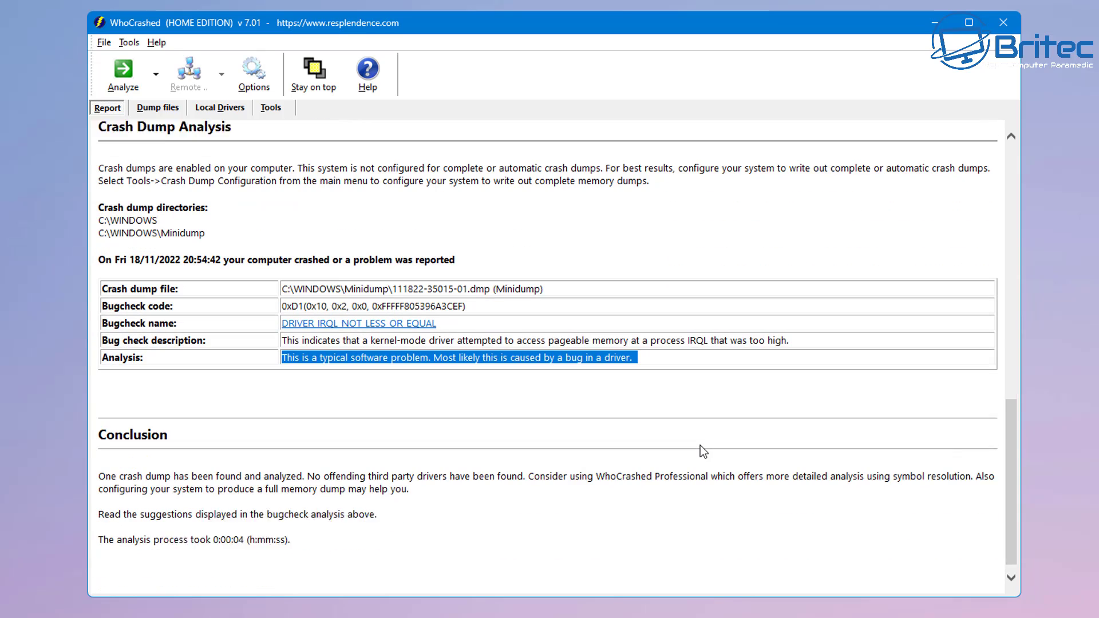
pyautogui.click(651, 346)
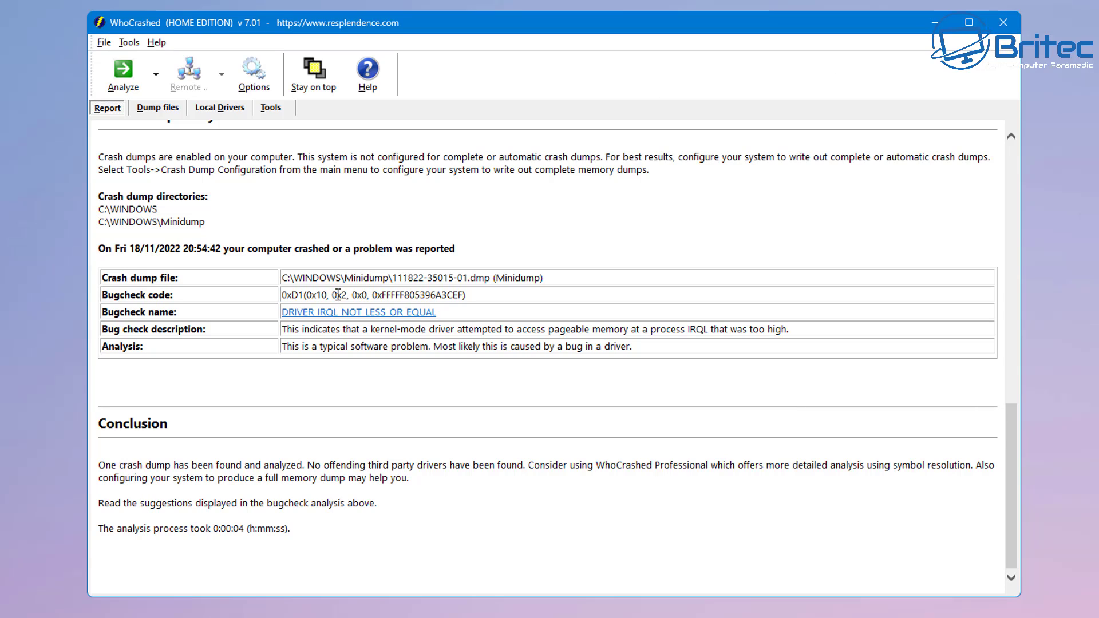
# Review the full path of the listed dump file and the available troubleshooting tools, and close WhoCrashed.
pyautogui.click(162, 112)
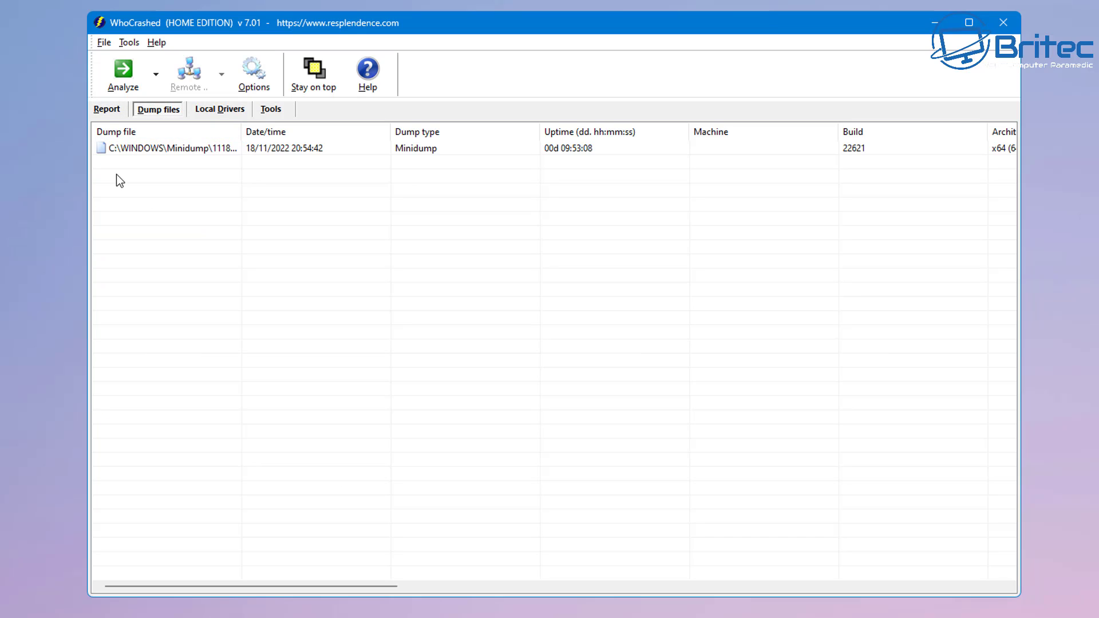
pyautogui.moveTo(241, 131); pyautogui.dragTo(357, 132)
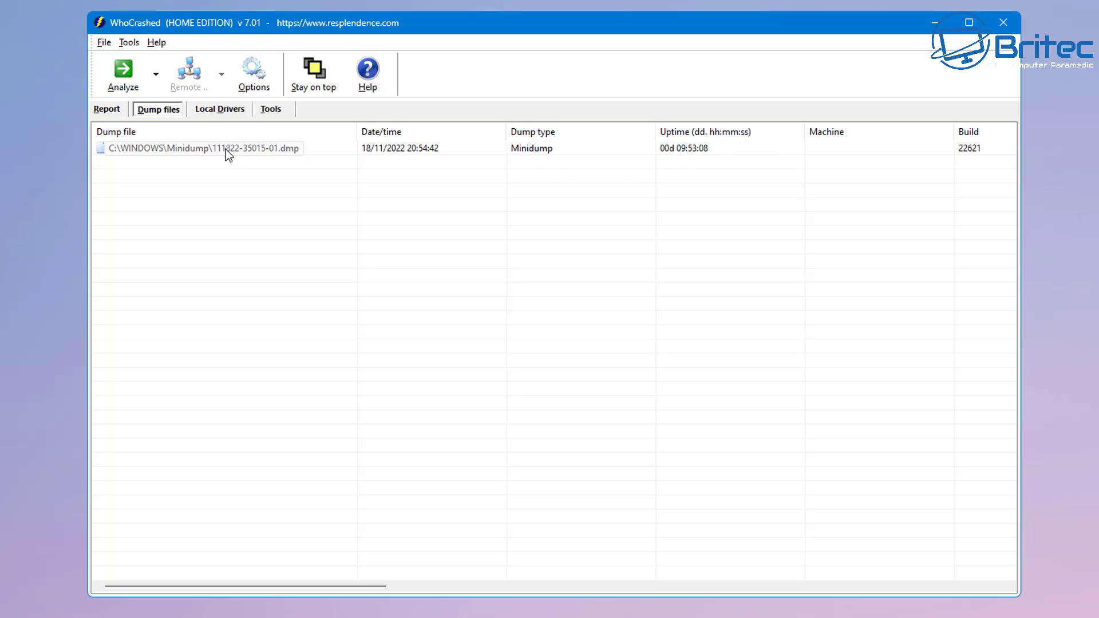
pyautogui.click(274, 110)
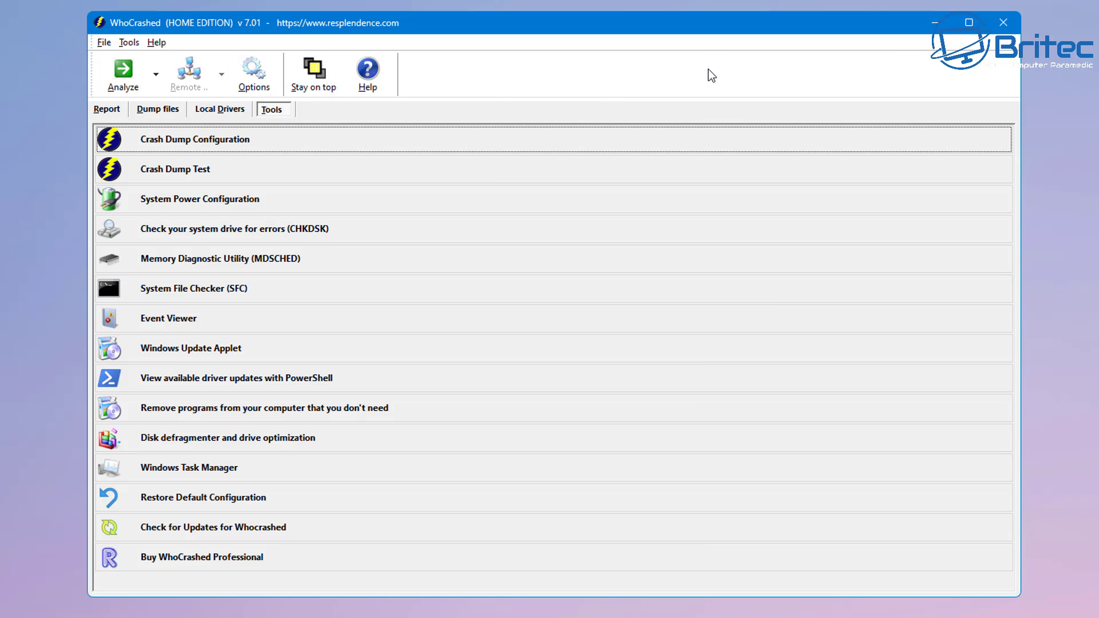
pyautogui.click(1002, 26)
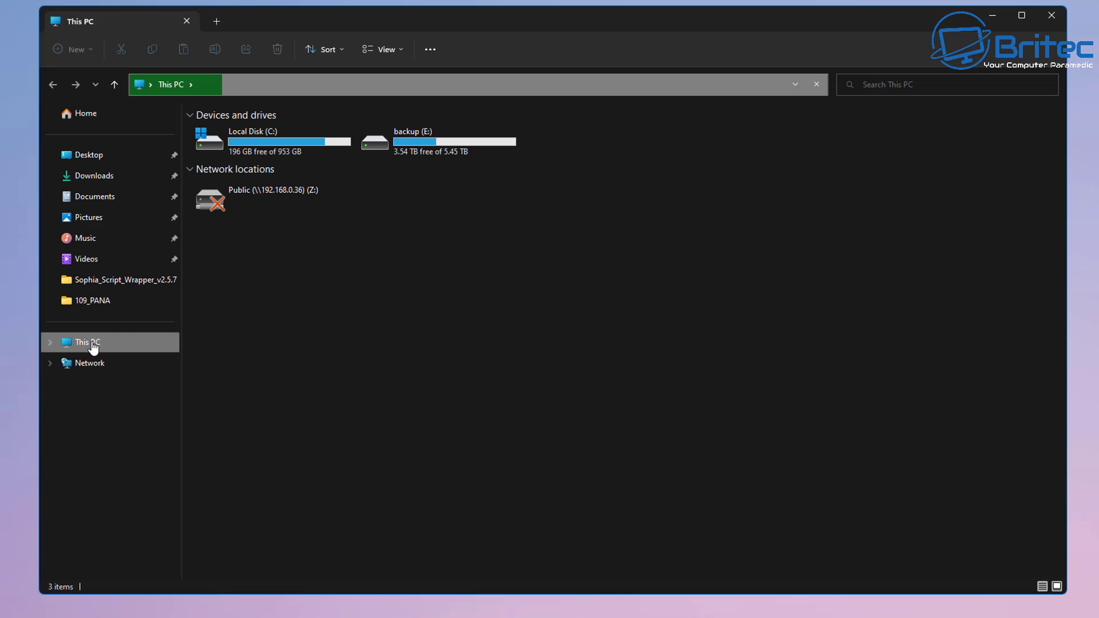
# Open the properties of This PC in File Explorer and move the About settings window fully into view.
pyautogui.rightClick(94, 346)
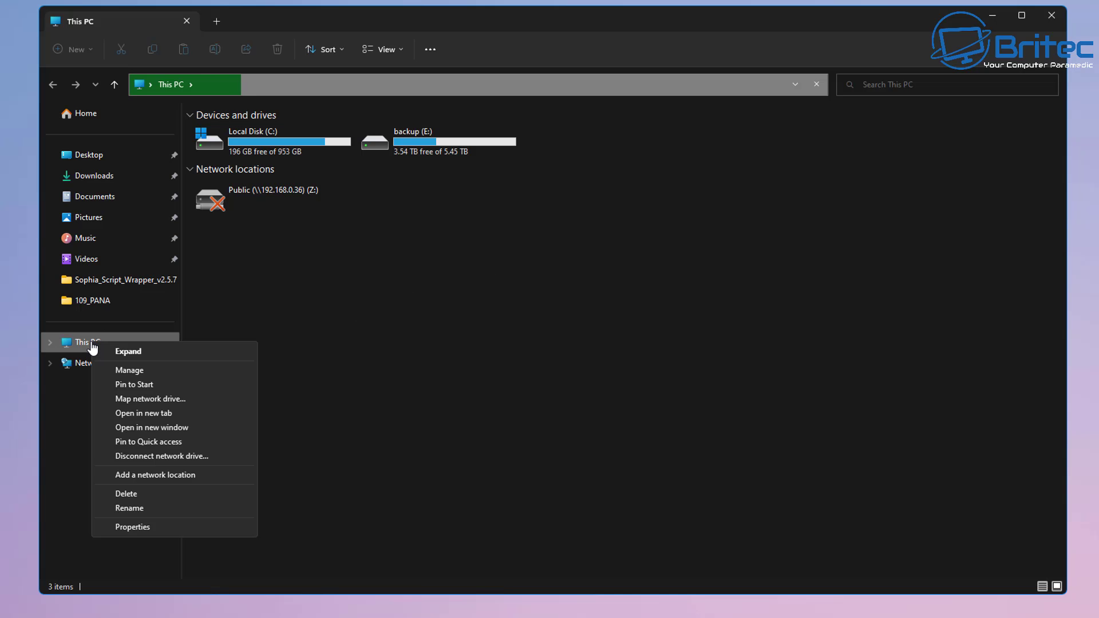
pyautogui.click(144, 528)
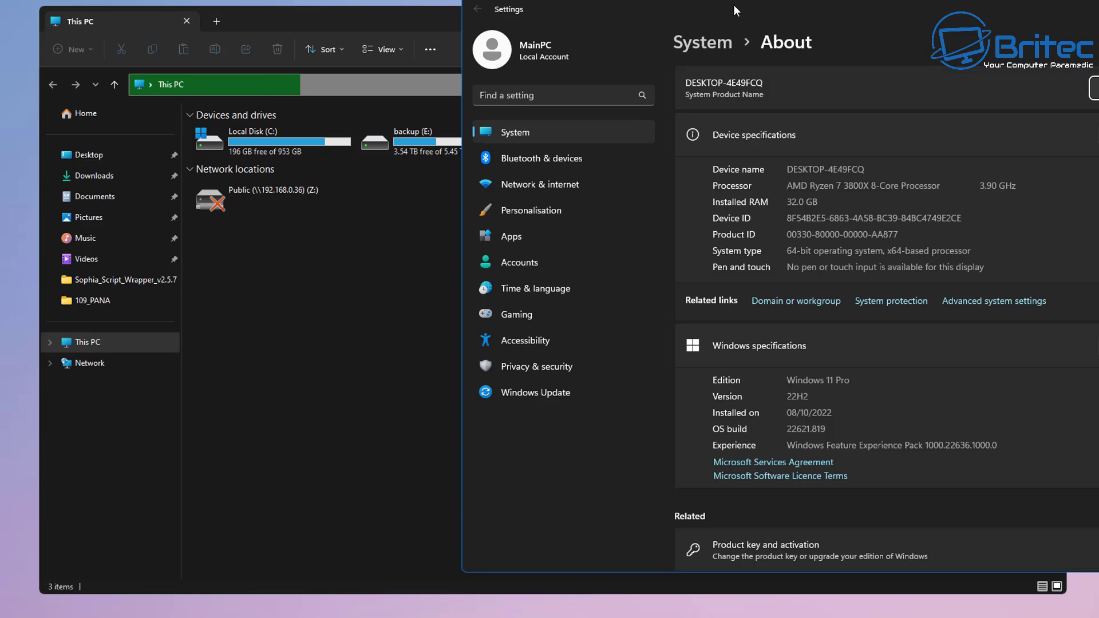
pyautogui.moveTo(539, 19); pyautogui.dragTo(456, 15)
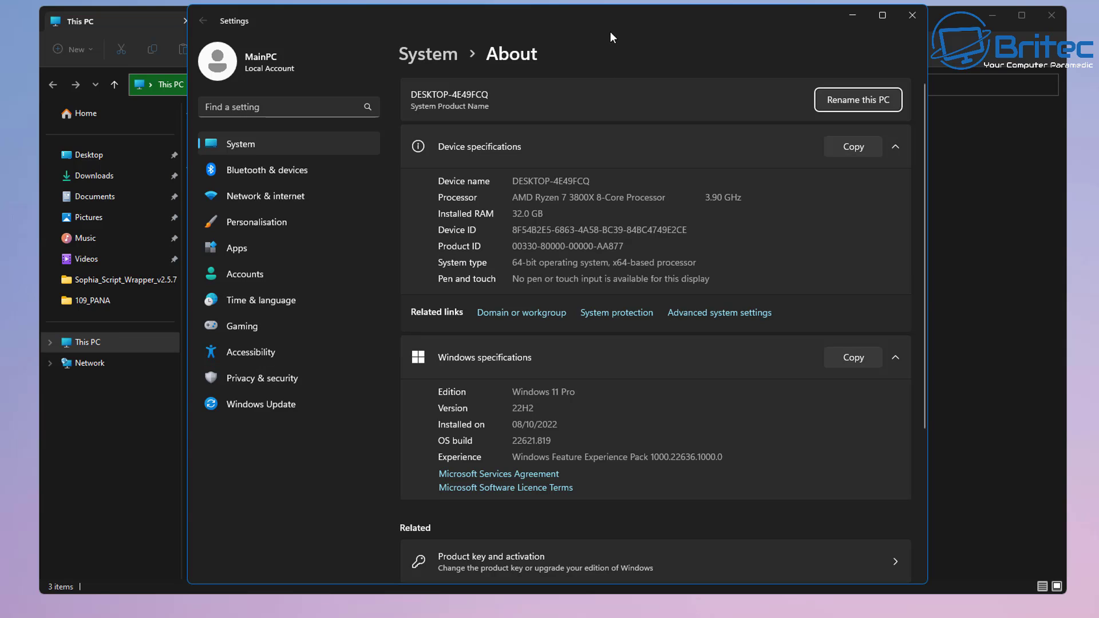
# Open the Start-up and Recovery settings from the advanced system settings and move the dialog fully into view.
pyautogui.moveTo(606, 26); pyautogui.dragTo(600, 31)
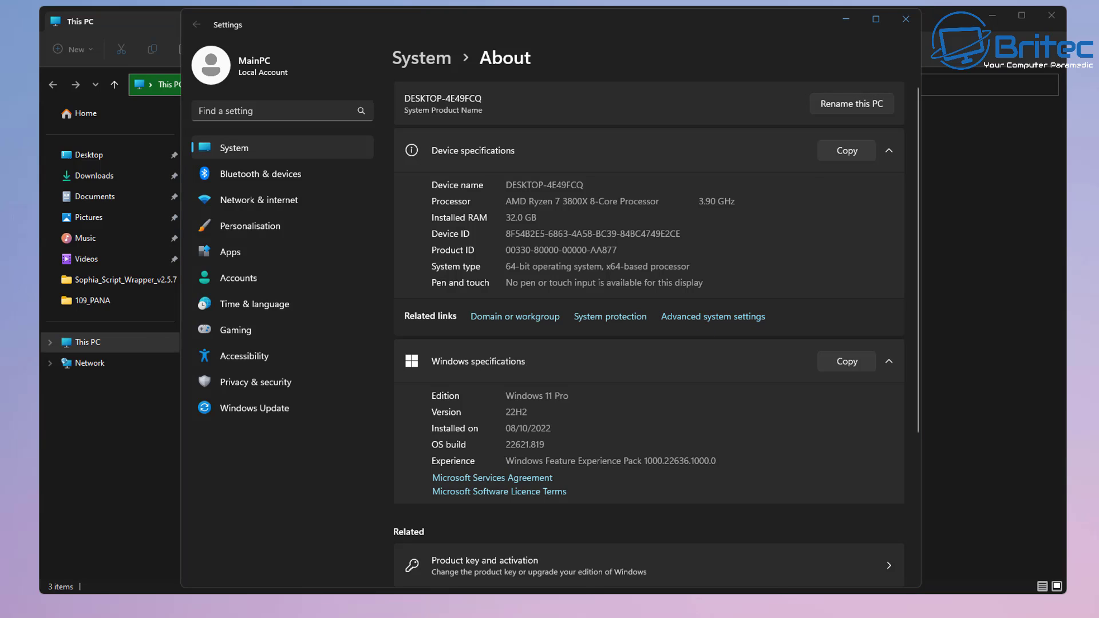
pyautogui.moveTo(352, 153)
pyautogui.mouseDown()
pyautogui.moveTo(551, 180)
pyautogui.moveTo(574, 170)
pyautogui.mouseUp()
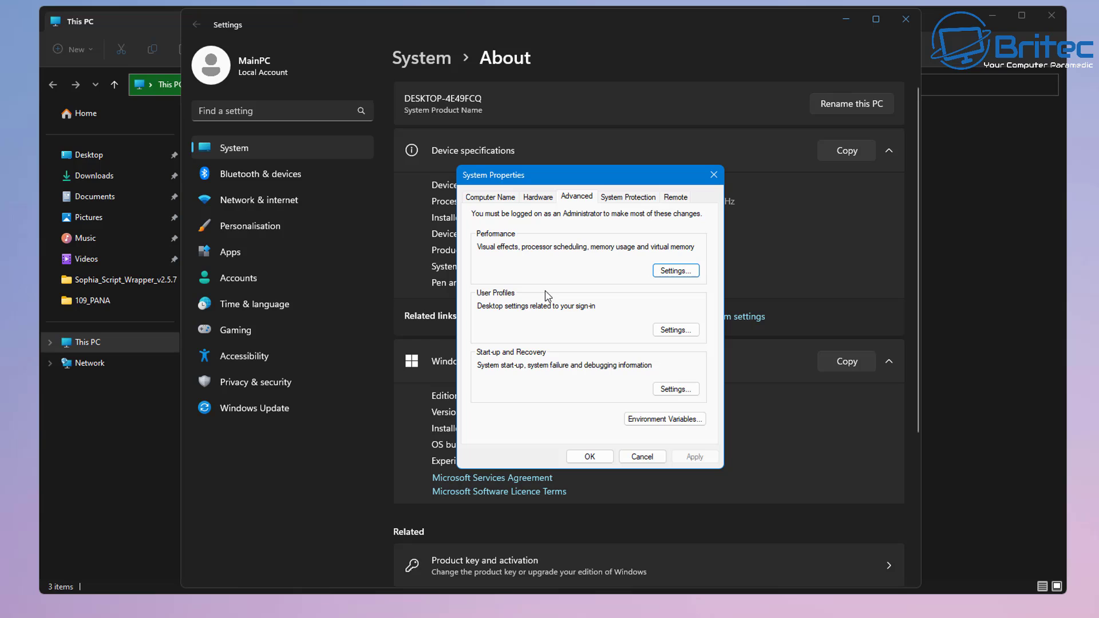
pyautogui.click(675, 389)
pyautogui.moveTo(645, 213); pyautogui.dragTo(605, 170)
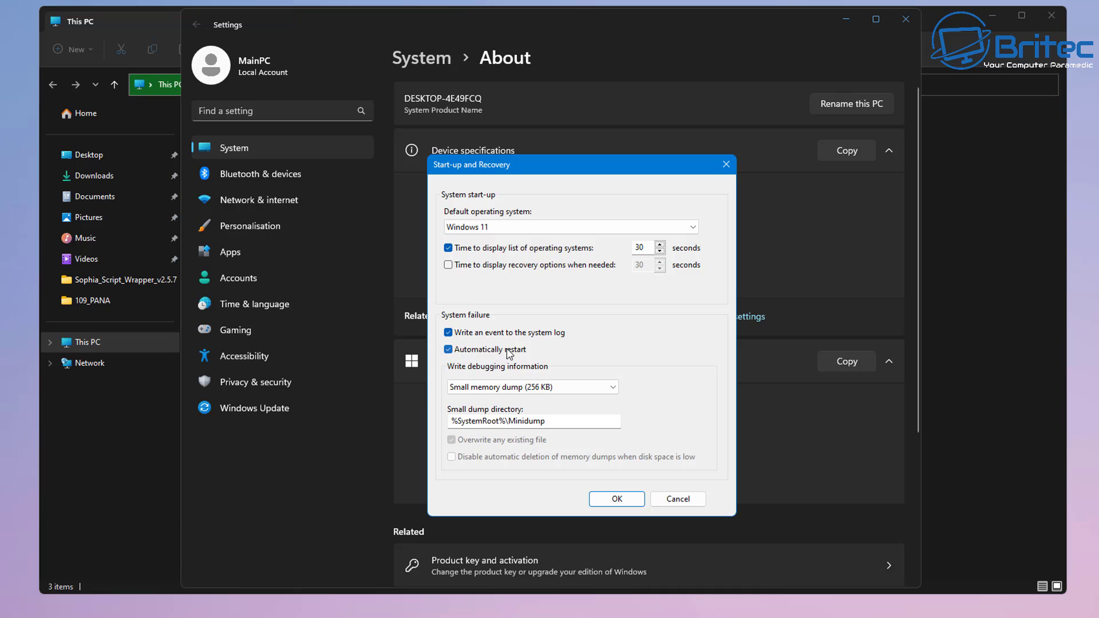
# Toggle Automatically restart off and back on, and set the debugging information to Automatic memory dump.
pyautogui.click(449, 350)
pyautogui.click(502, 354)
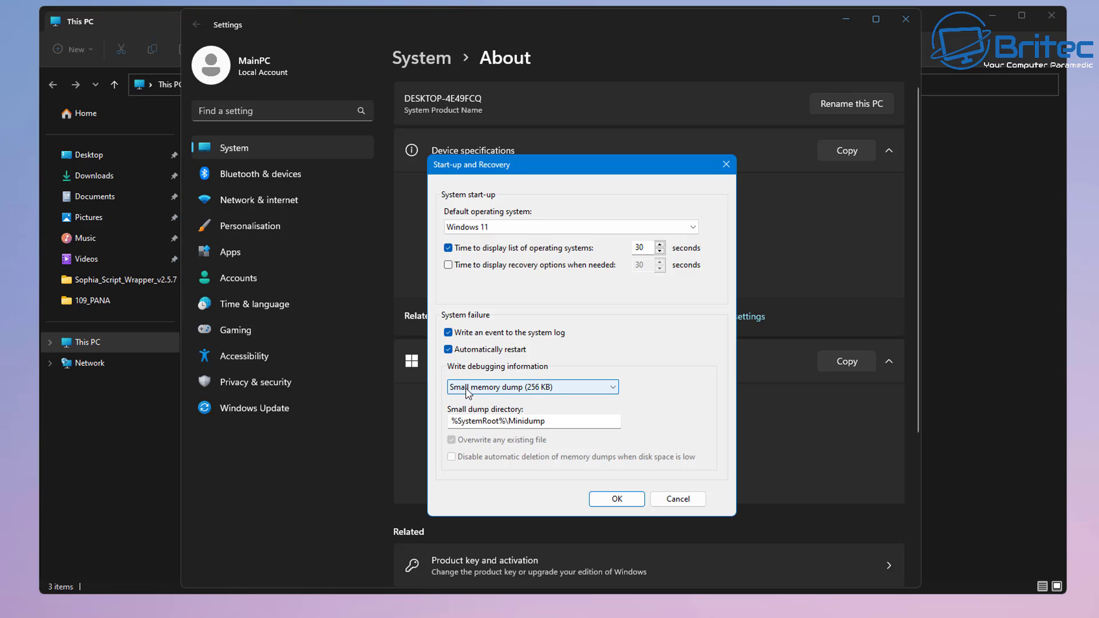
pyautogui.click(610, 389)
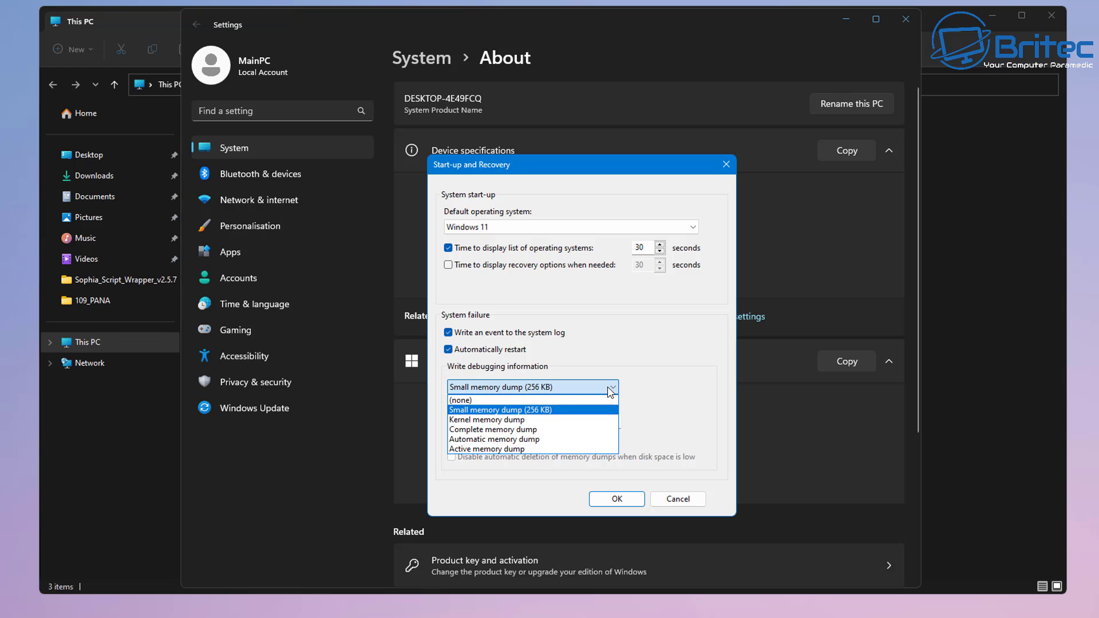
pyautogui.click(591, 439)
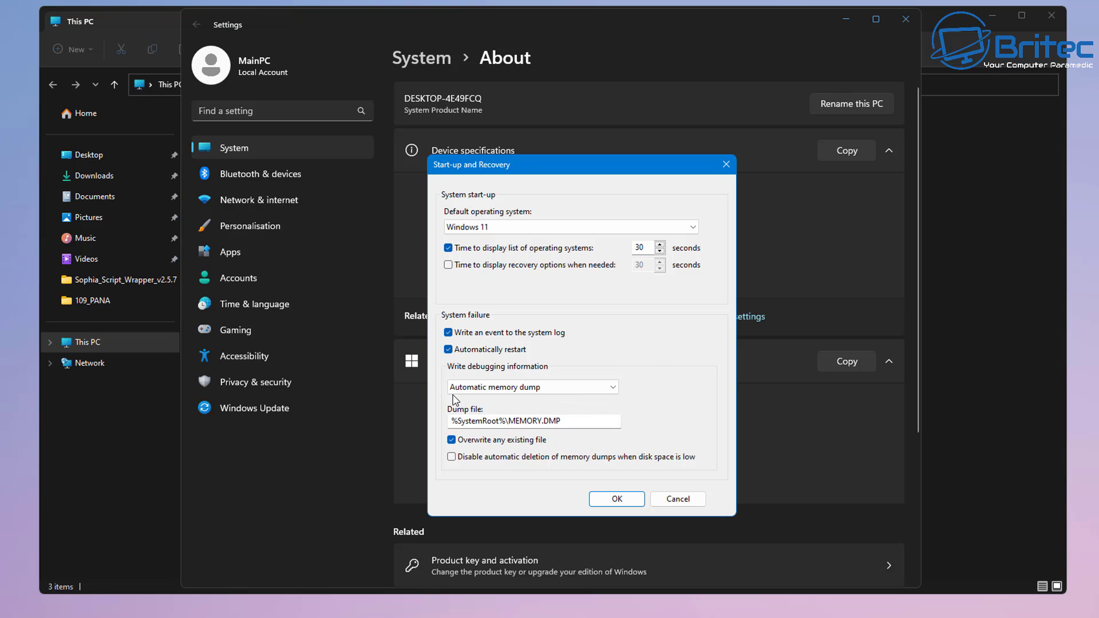
# Try Complete memory dump as the debugging information type and switch back to Automatic memory dump.
pyautogui.click(561, 390)
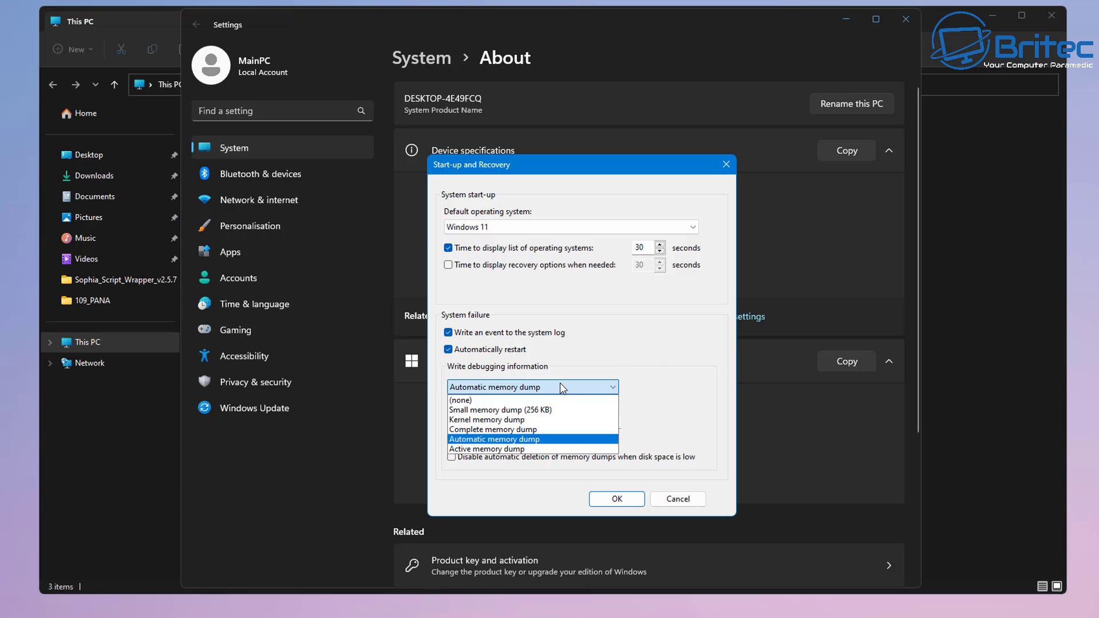
pyautogui.click(548, 430)
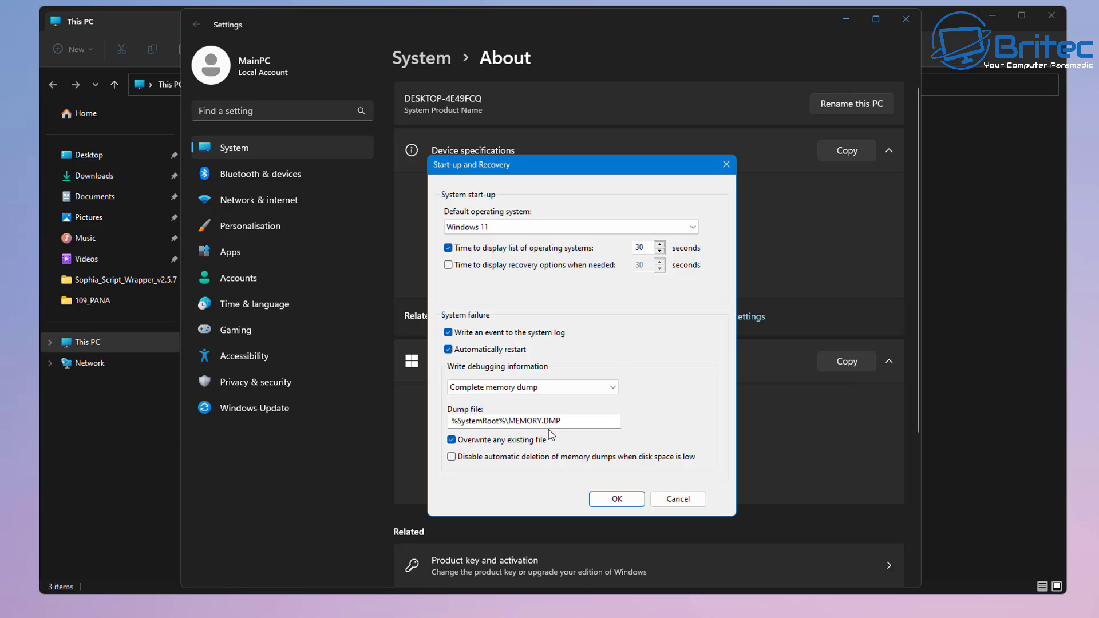
pyautogui.click(572, 391)
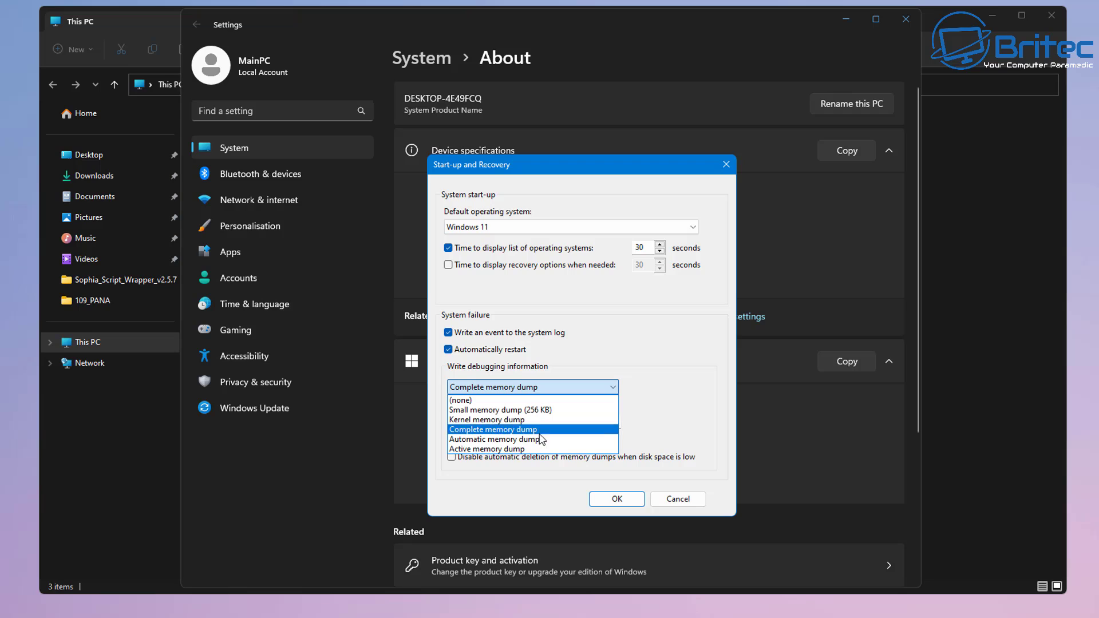
pyautogui.click(538, 439)
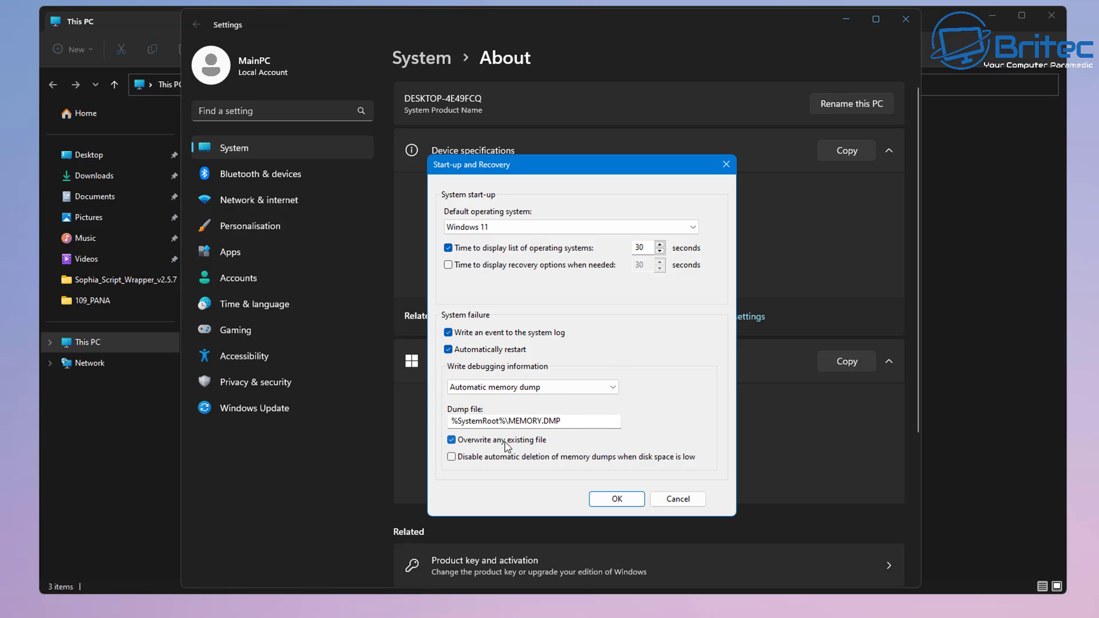
# Accept the Start-up and Recovery settings and close System Properties and the remaining open windows.
pyautogui.click(457, 443)
pyautogui.click(615, 500)
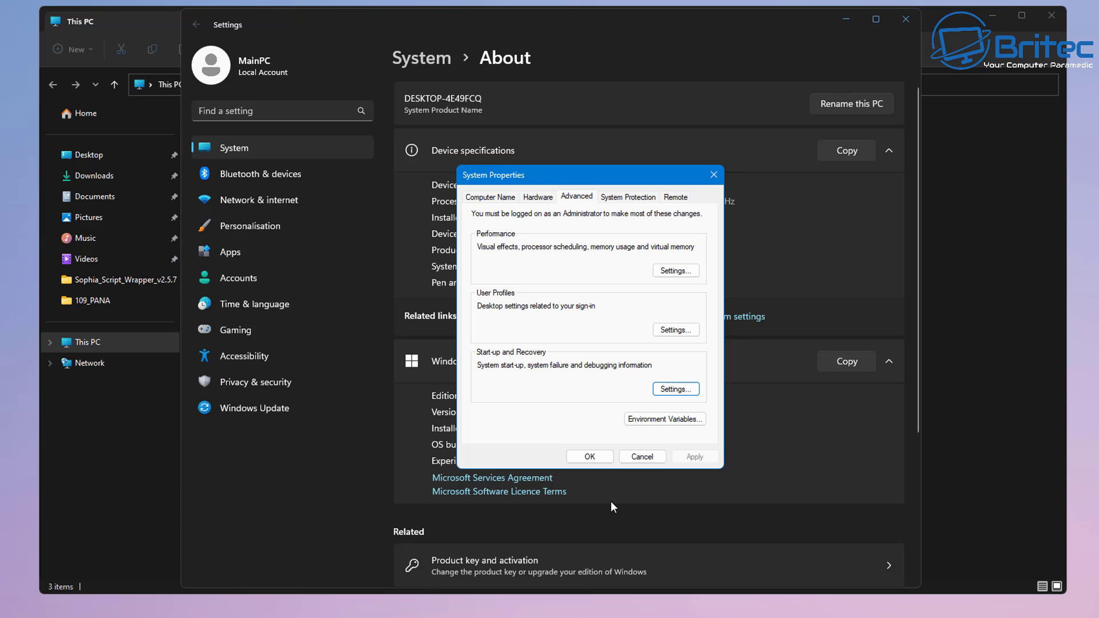
pyautogui.click(589, 458)
pyautogui.click(916, 18)
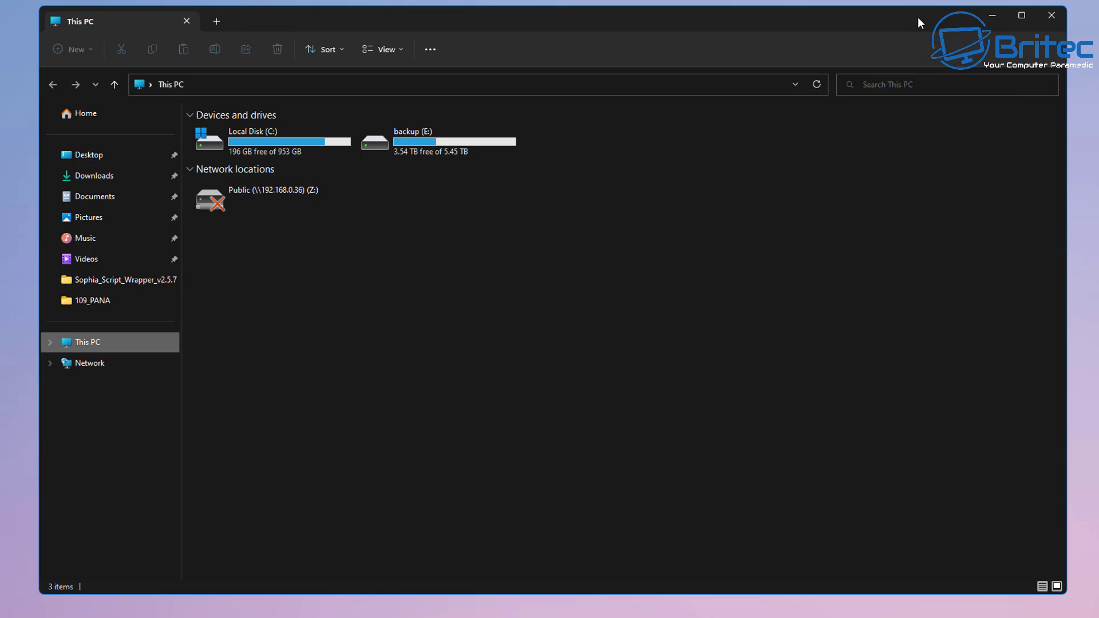
pyautogui.click(1056, 16)
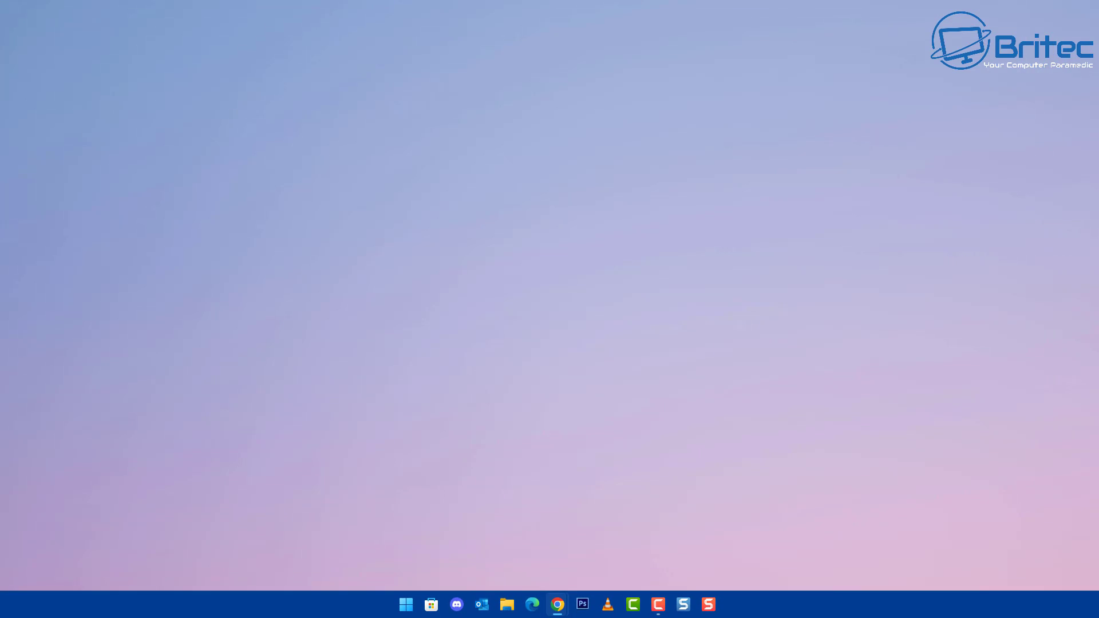